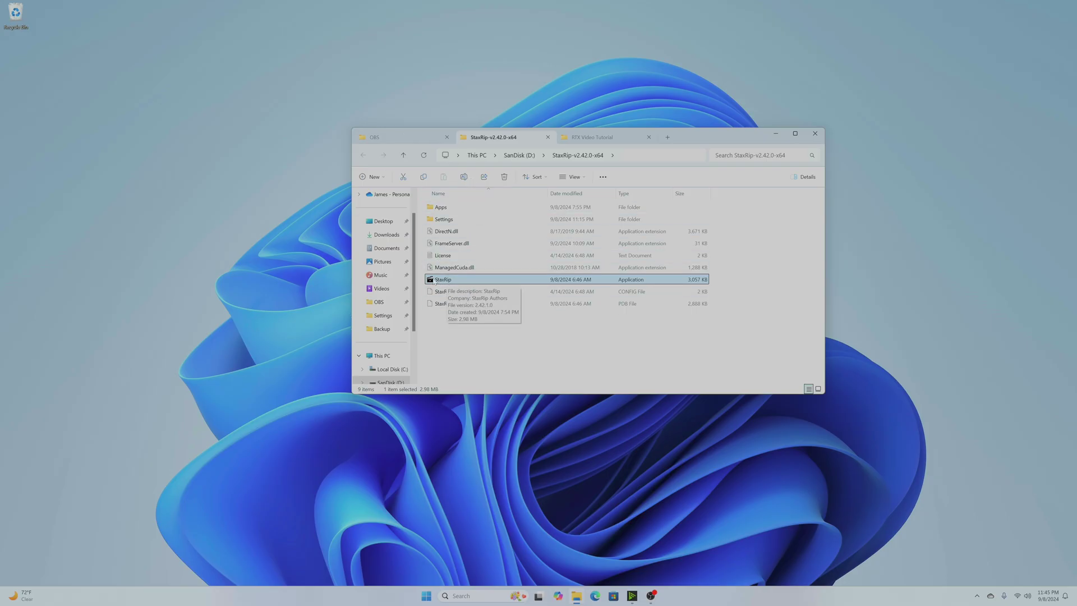
Step: Launch StaxRip and load the bbb_sunflower_1080p_30fps_normal video from the RTX Video Tutorial folder as the source
double_click(435, 279)
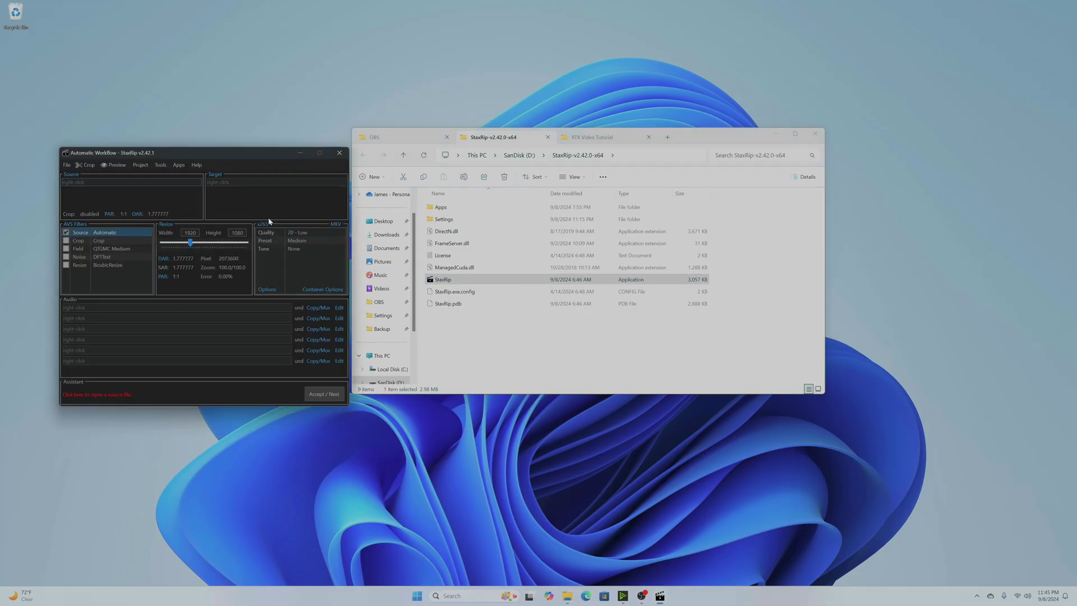
click(585, 138)
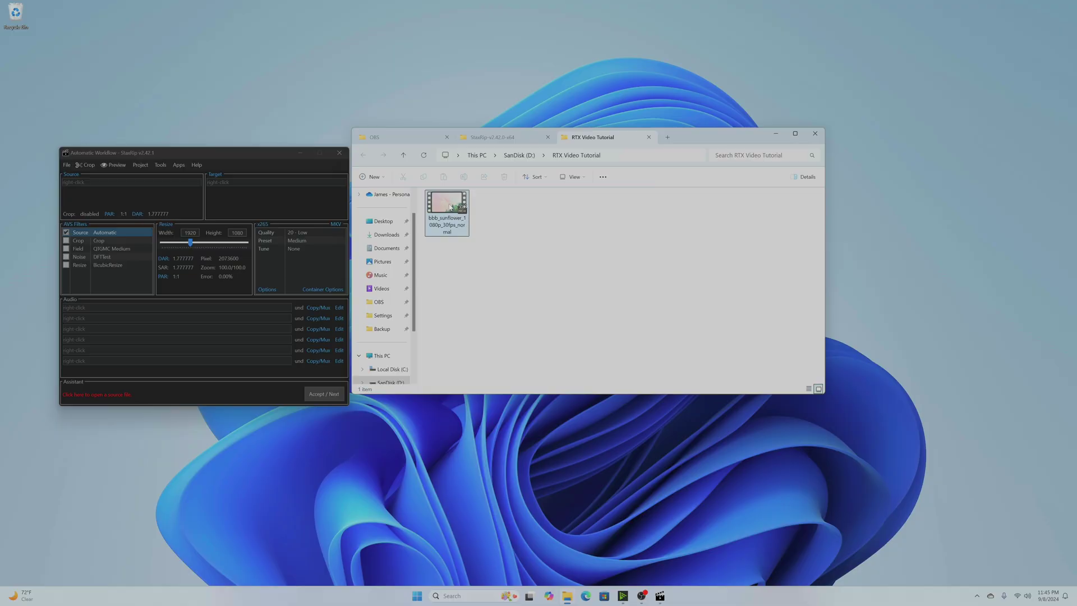
drag(450, 207, 102, 200)
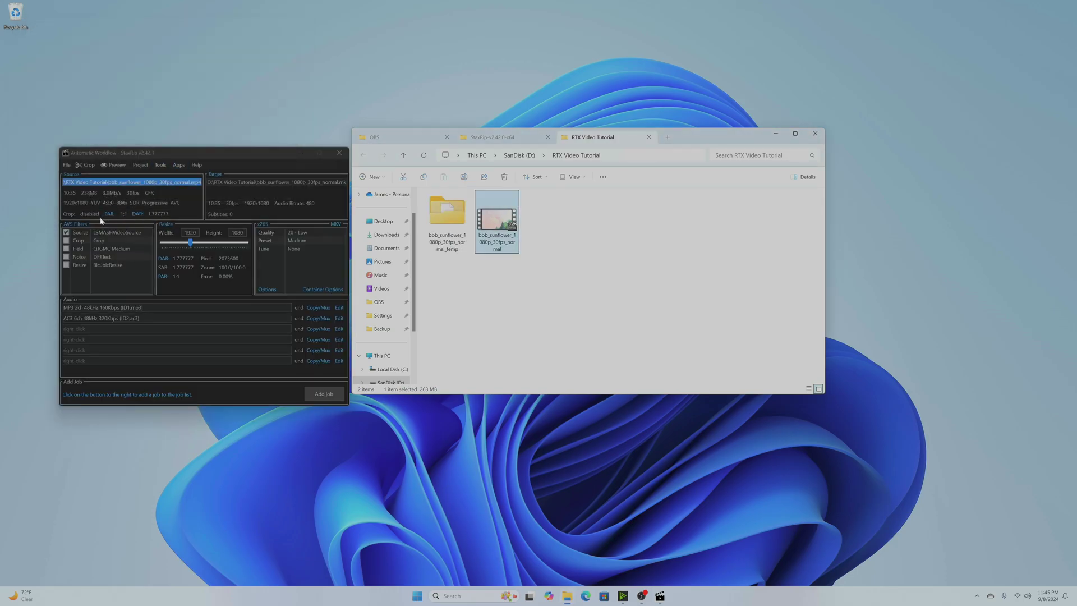
Step: Remove the BicubicResize filter and add the advanced Hardware Encoder resize filter in its place
right_click(77, 269)
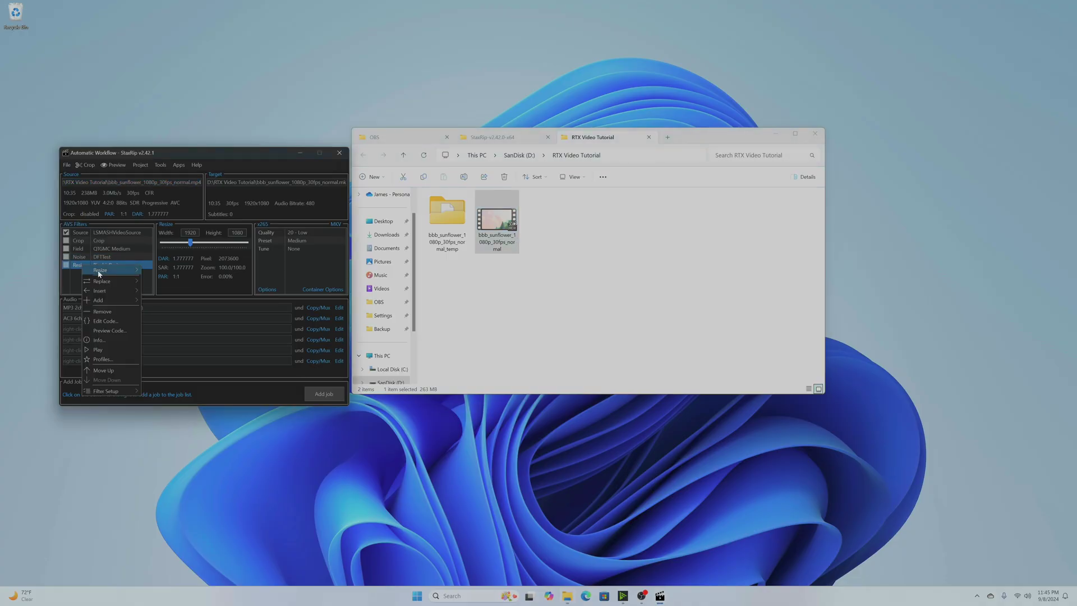
click(94, 312)
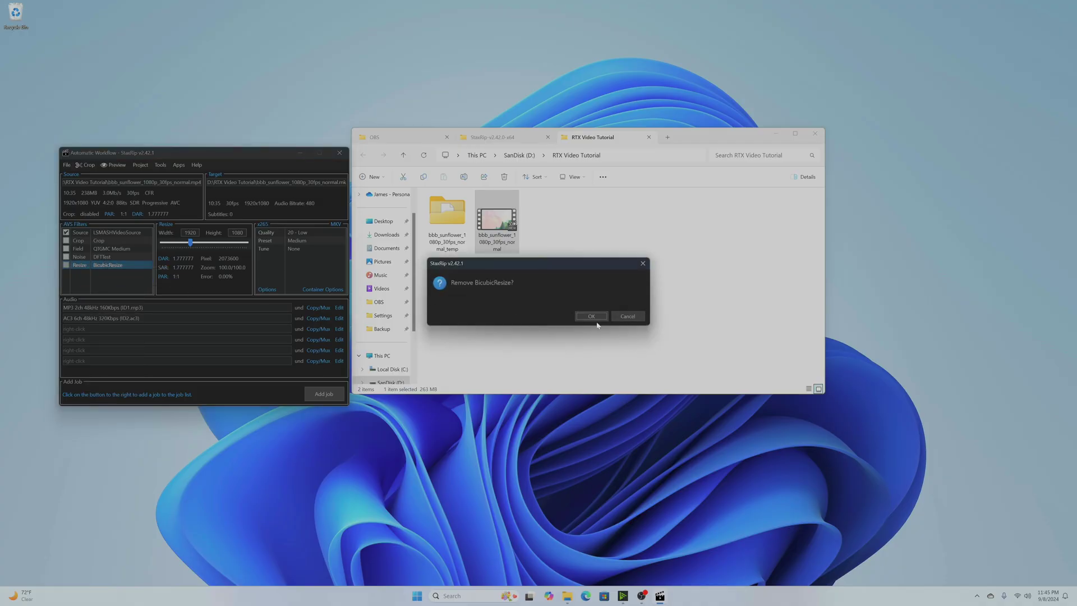
click(596, 316)
right_click(92, 264)
mouse_move(118, 274)
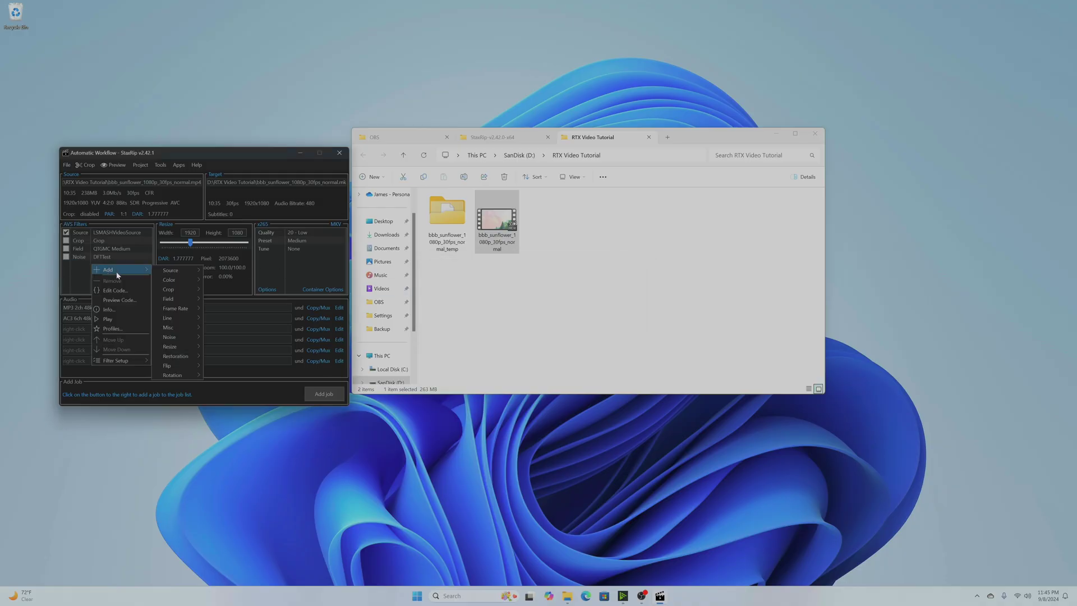
mouse_move(171, 347)
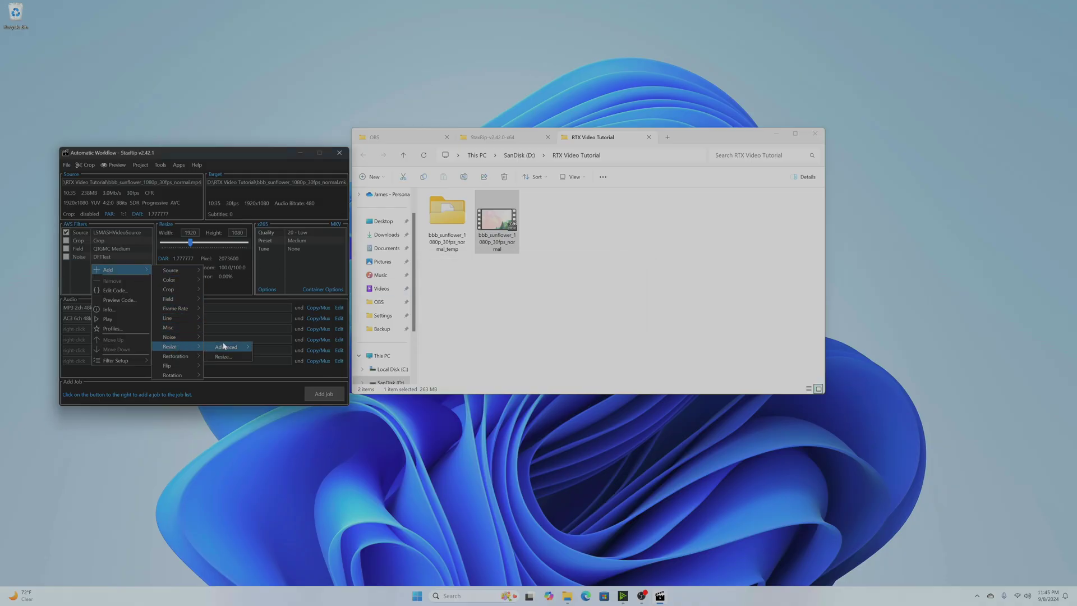
mouse_move(224, 346)
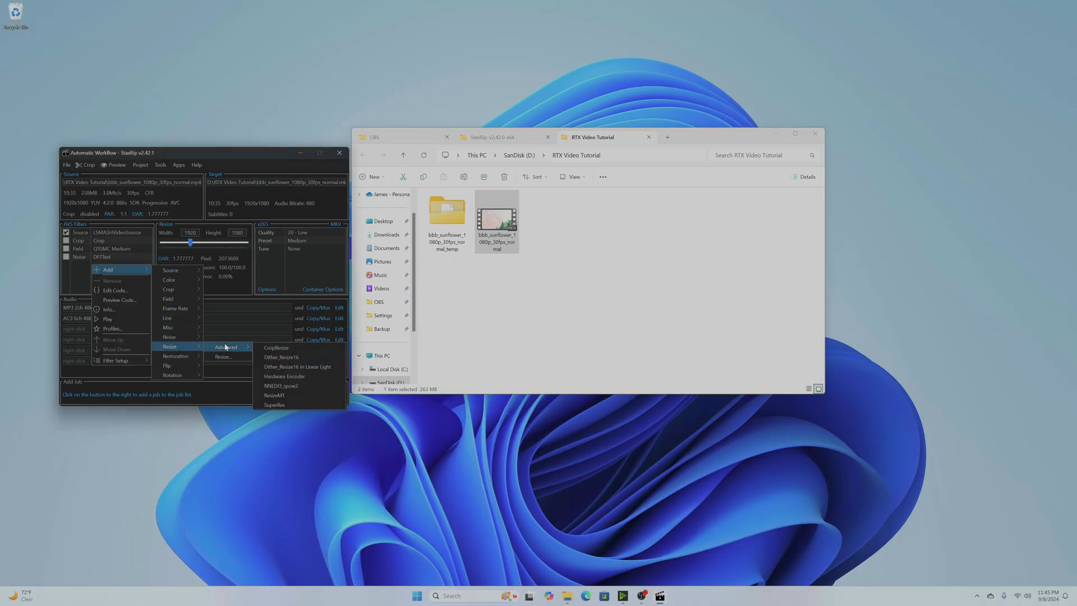
click(280, 376)
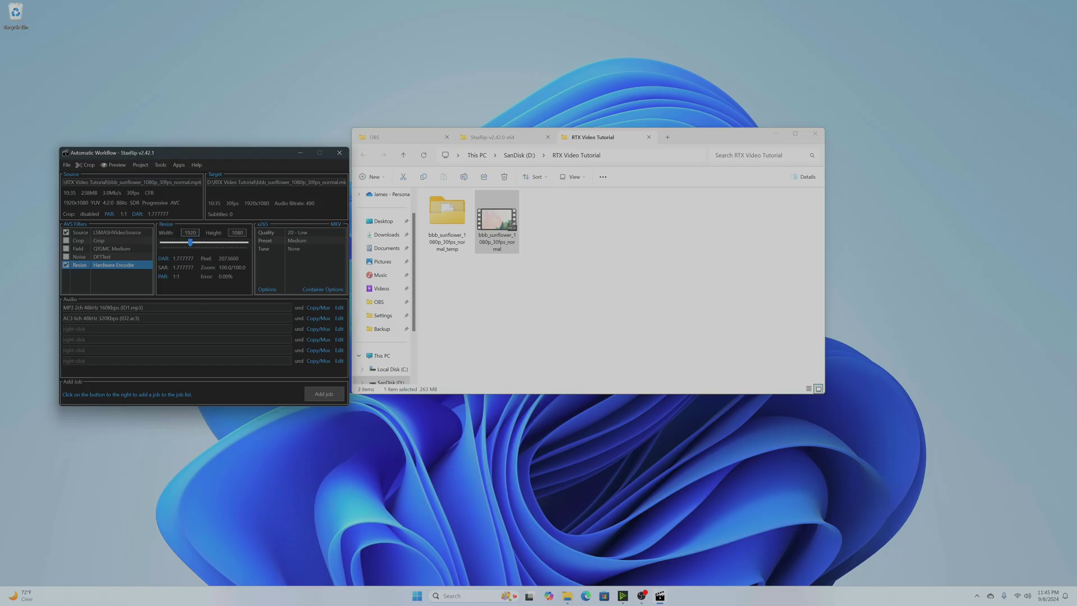
Step: Set the resize target to a width of 3840 and a height of 2160 pixels
click(196, 232)
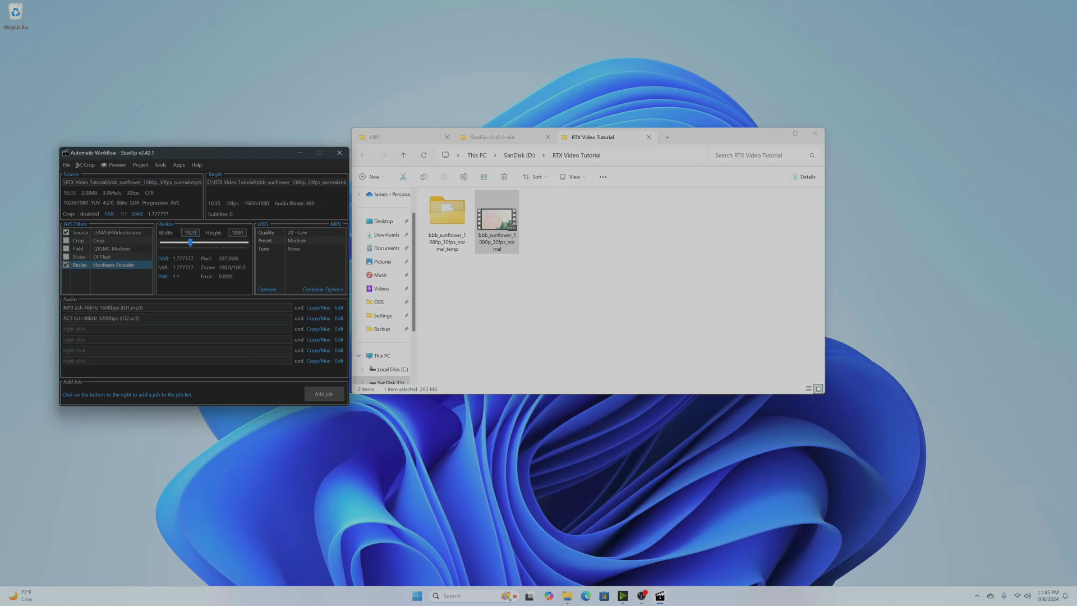
drag(197, 232, 184, 232)
text(1)
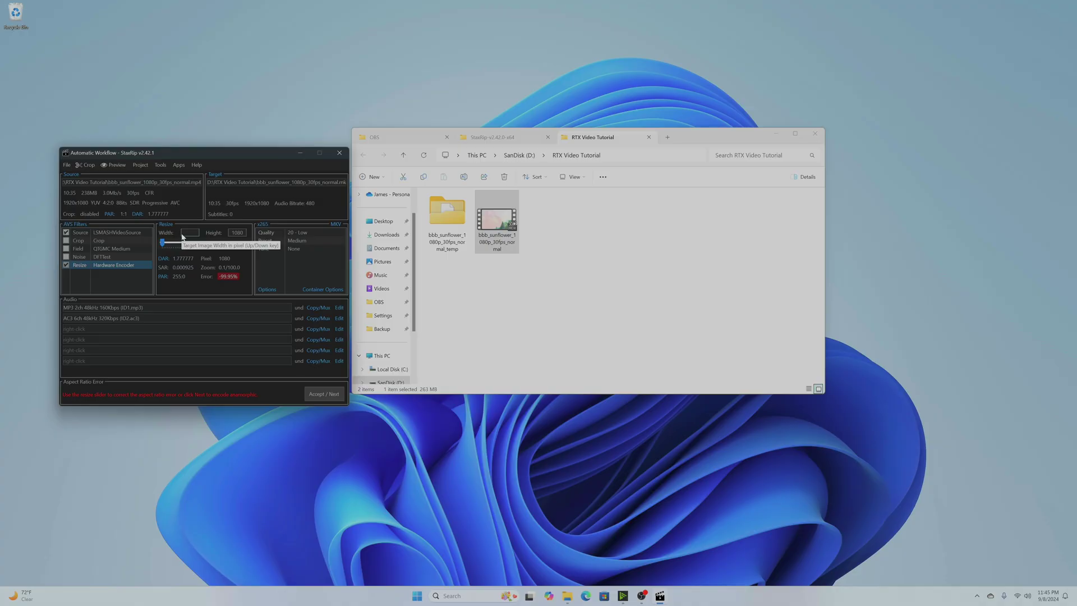
text(840)
key(Tab)
text(2160)
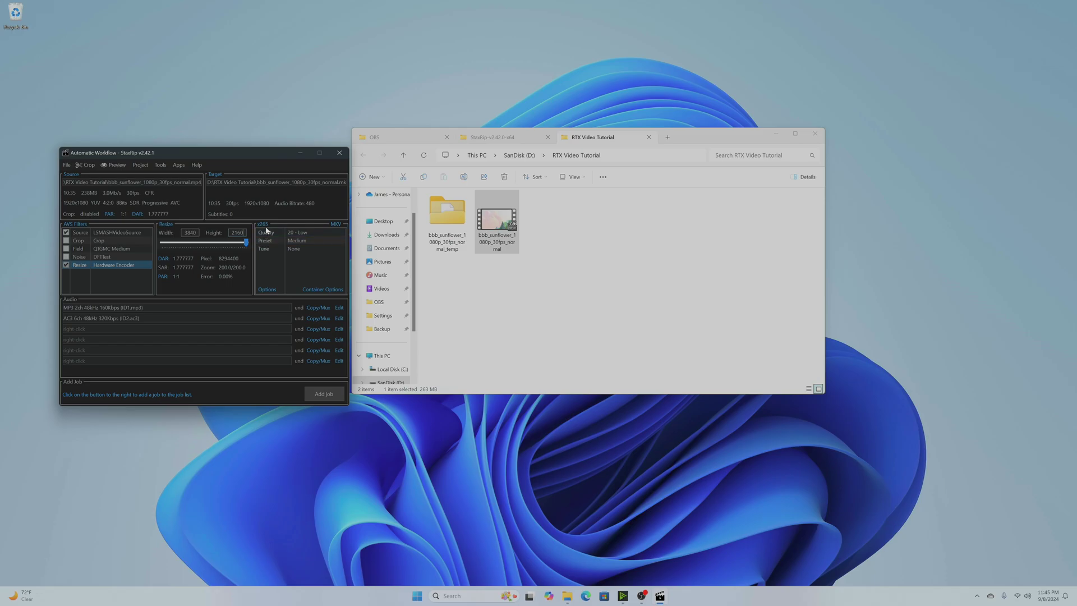
Step: Choose the Nvidia NVEncC H.265 video encoder and open its options
click(264, 225)
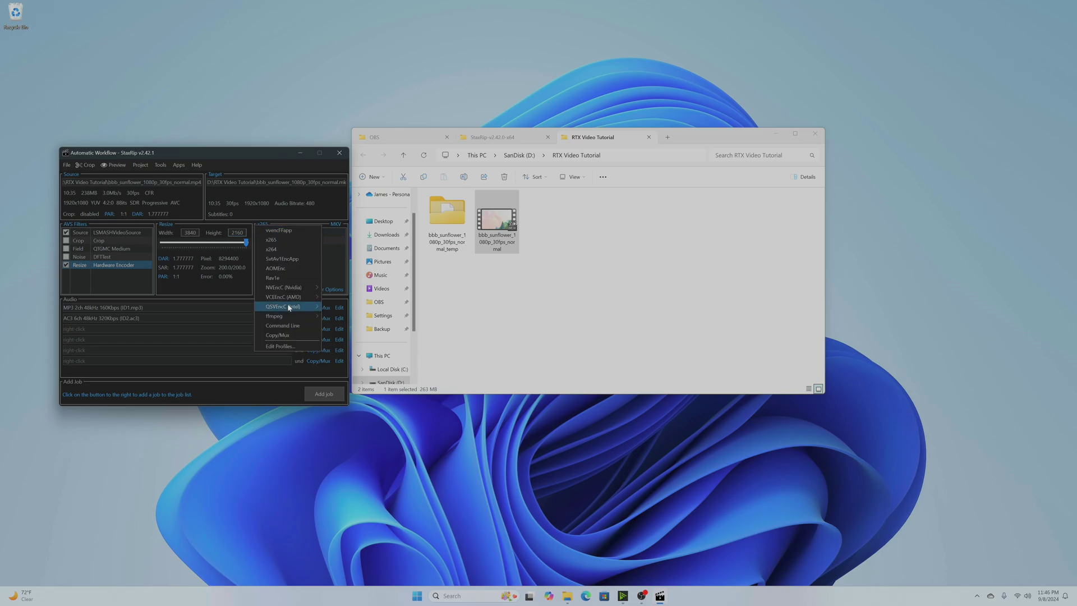
mouse_move(295, 293)
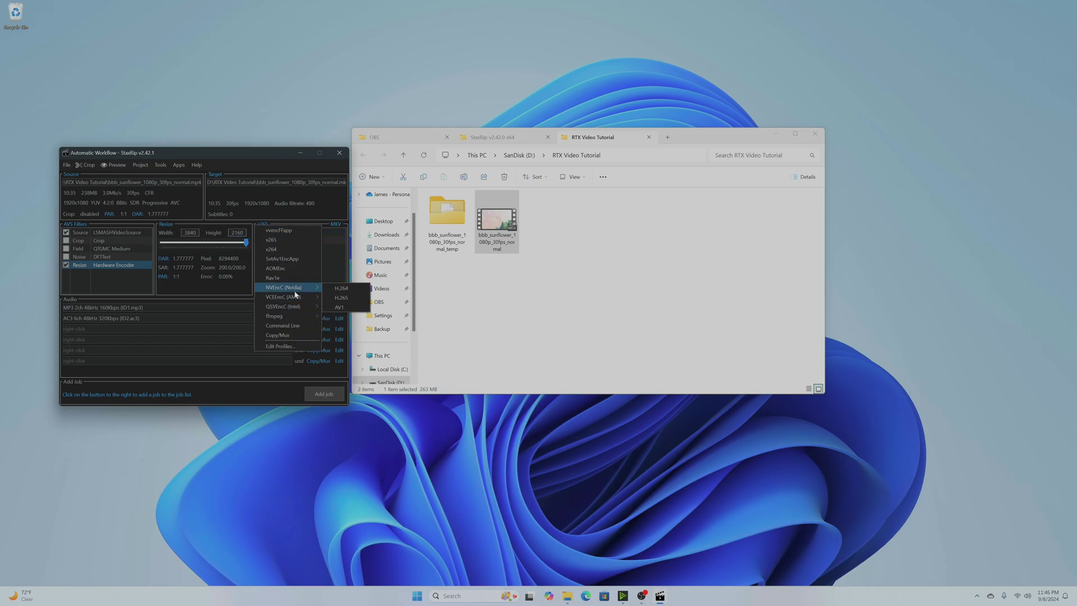
click(341, 298)
click(267, 235)
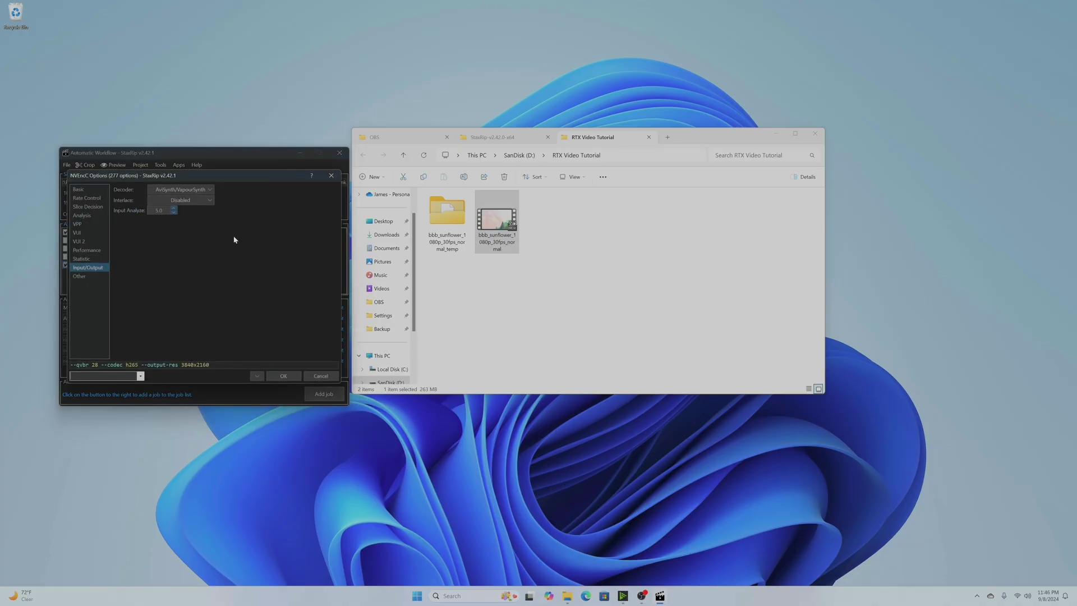
Step: Set the encoder's VBR quality to 16 and review the available preset choices
click(74, 190)
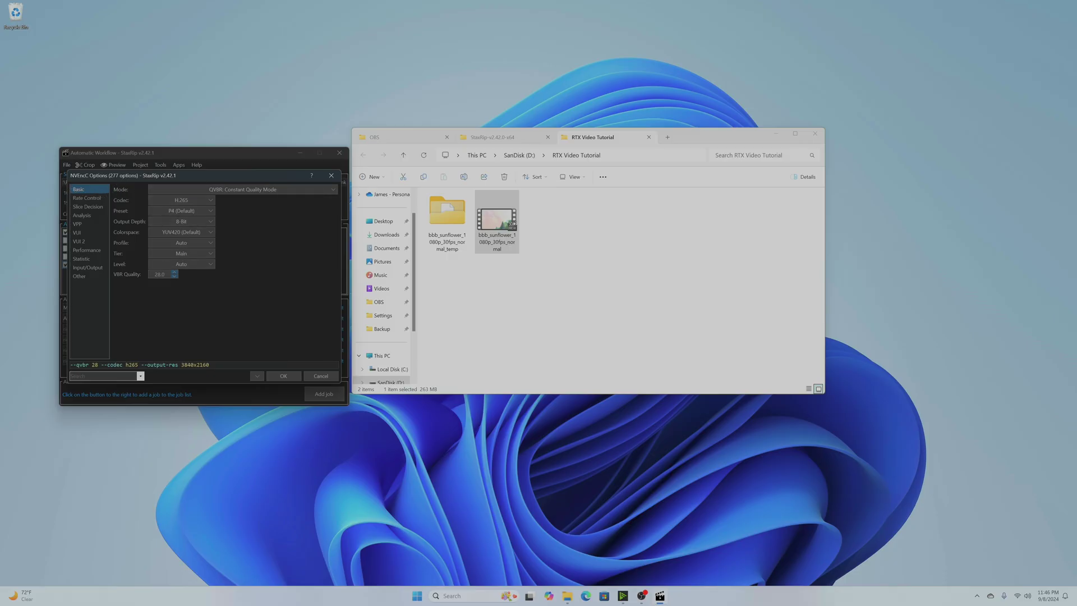
double_click(161, 273)
text(16)
click(174, 213)
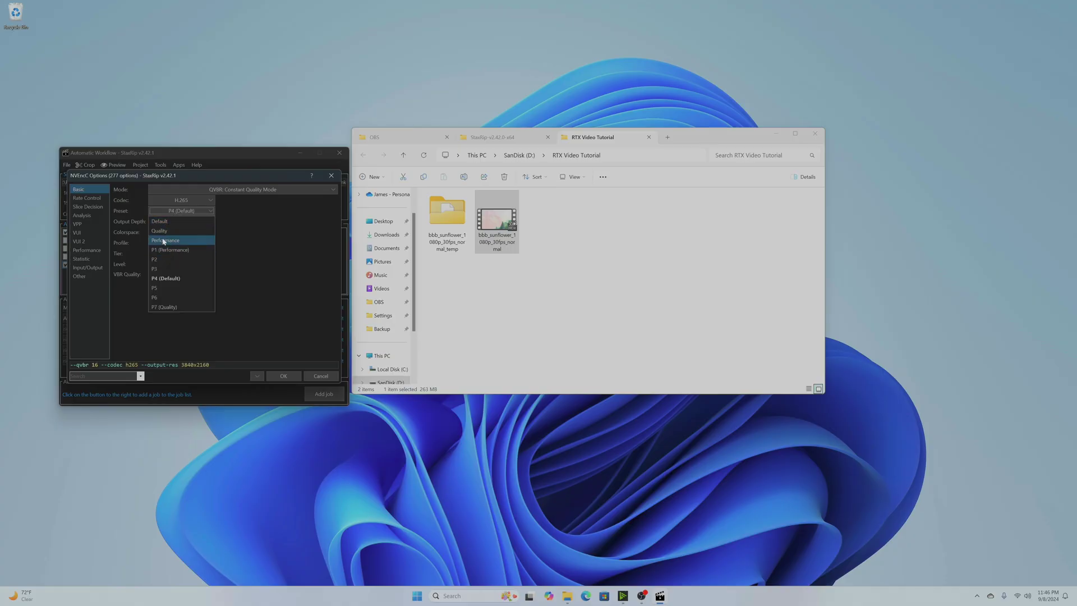
click(240, 267)
Step: Set the encoder's output depth to 10-Bit and its profile to Main 10
click(187, 222)
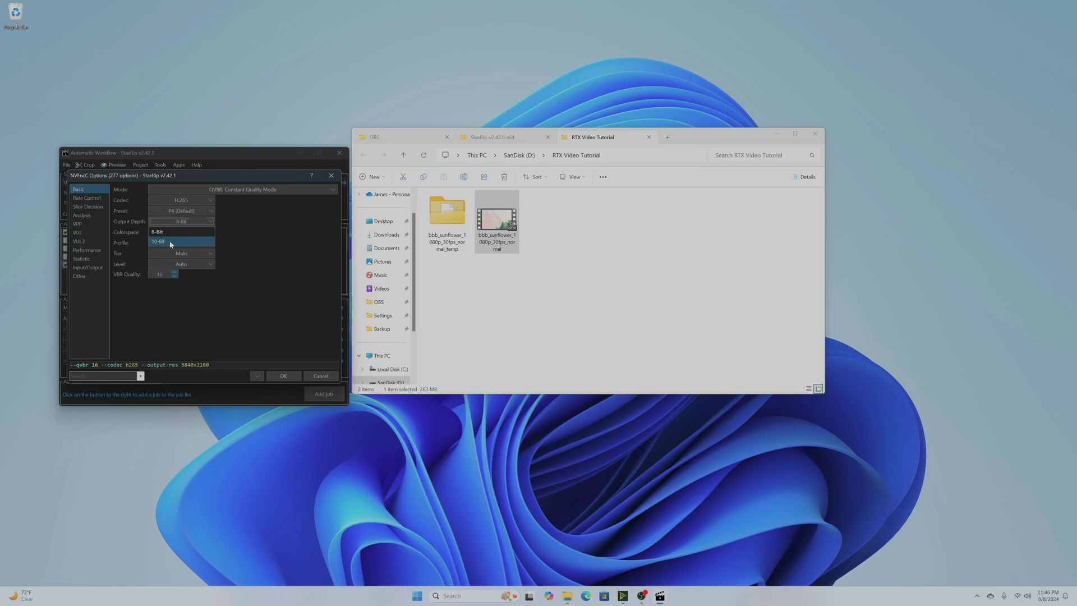
click(163, 242)
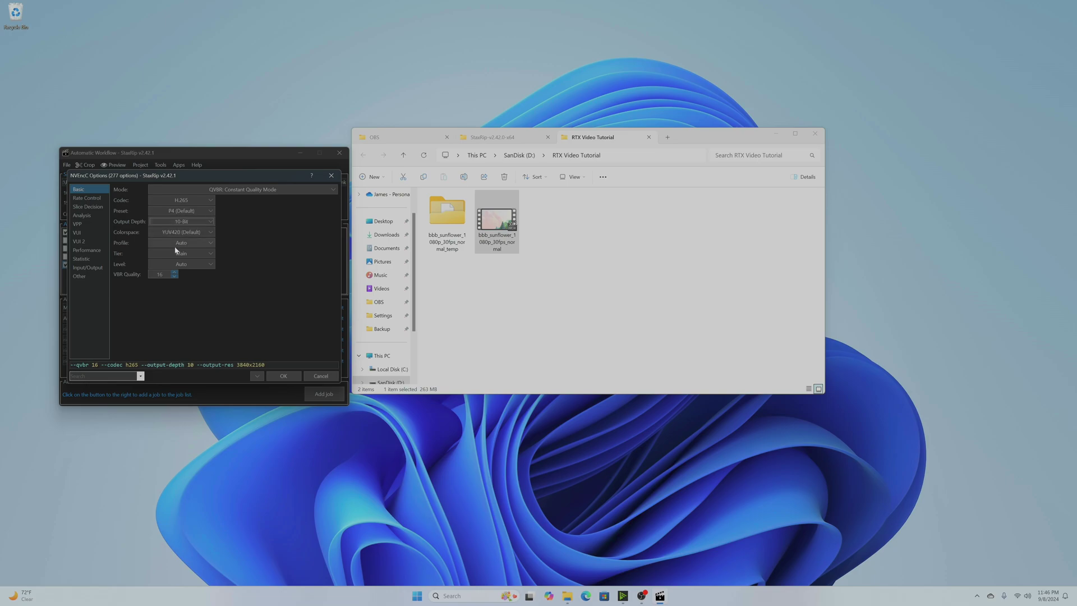
click(168, 242)
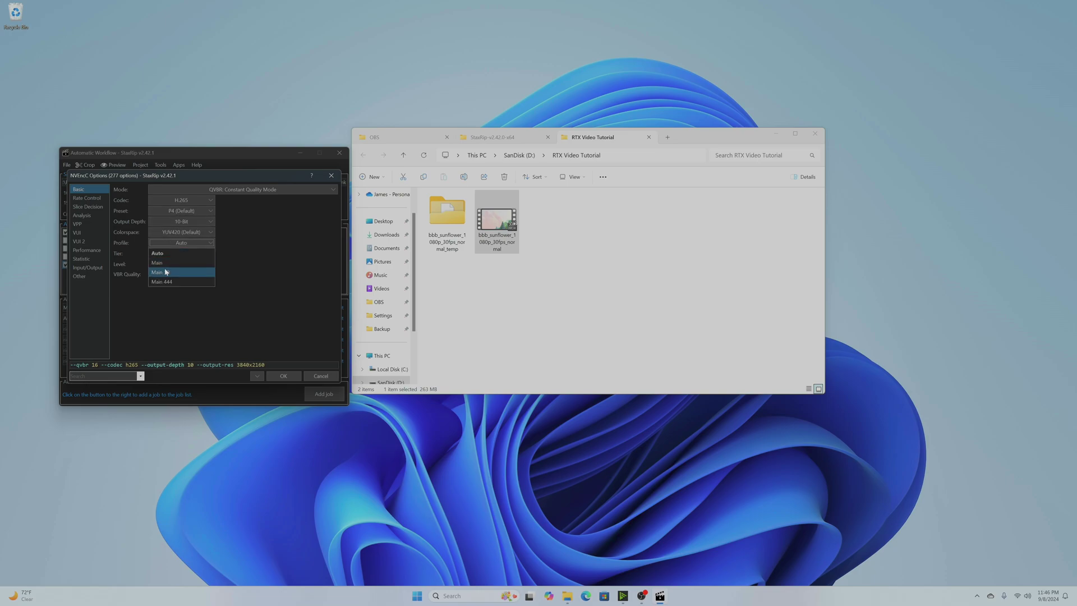
click(166, 272)
click(173, 255)
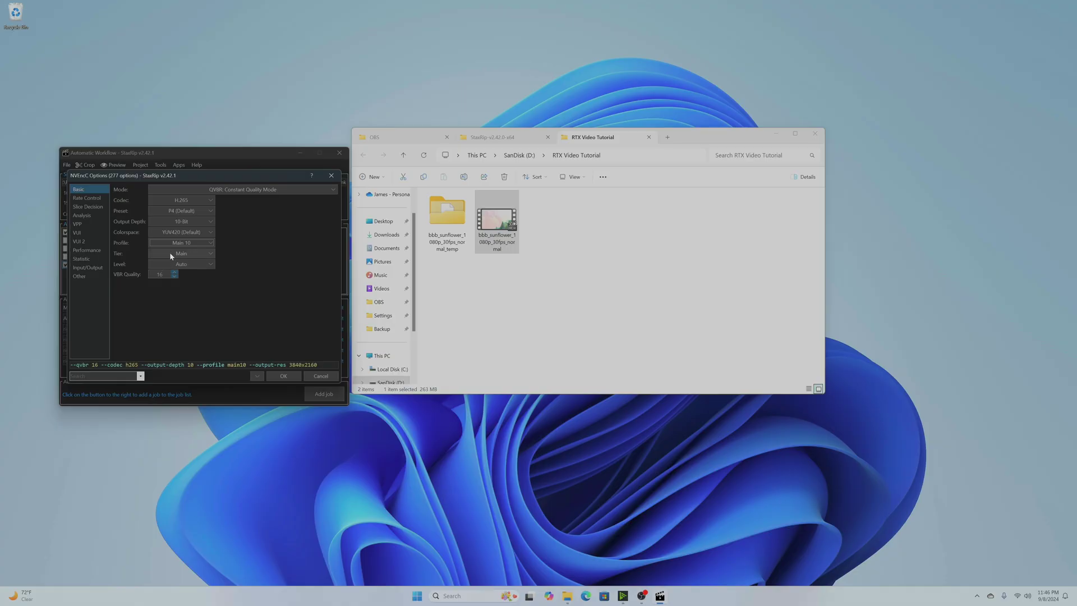
Step: Enable VPP resizing with the ngx-vsr NVIDIA Video Super Resolution algorithm at VSR quality 4, and turn on AI enhanced SDR to HDR conversion
click(85, 205)
click(77, 225)
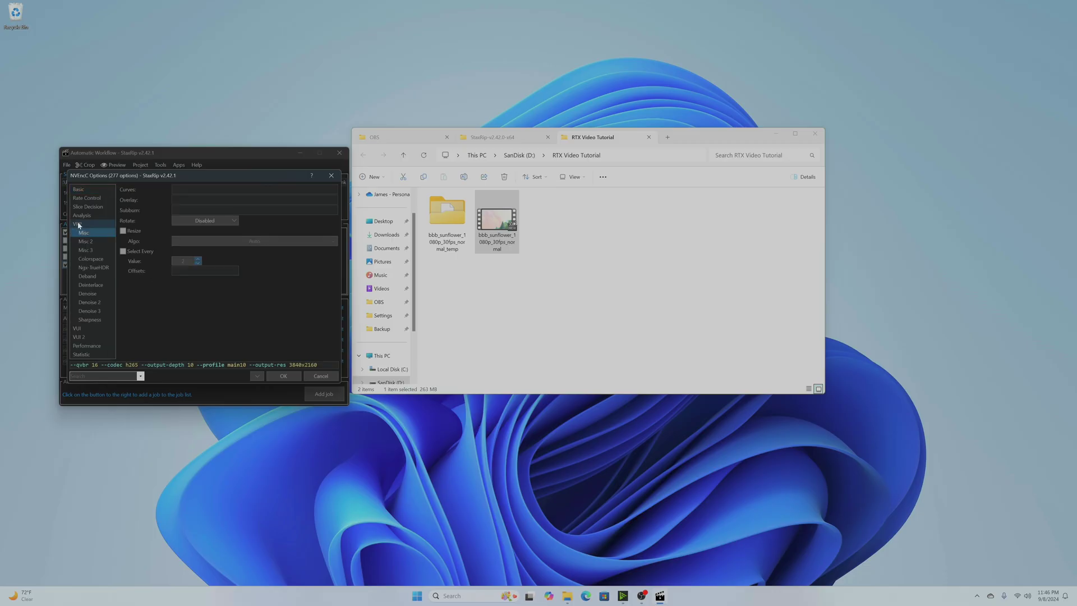
click(124, 231)
click(191, 241)
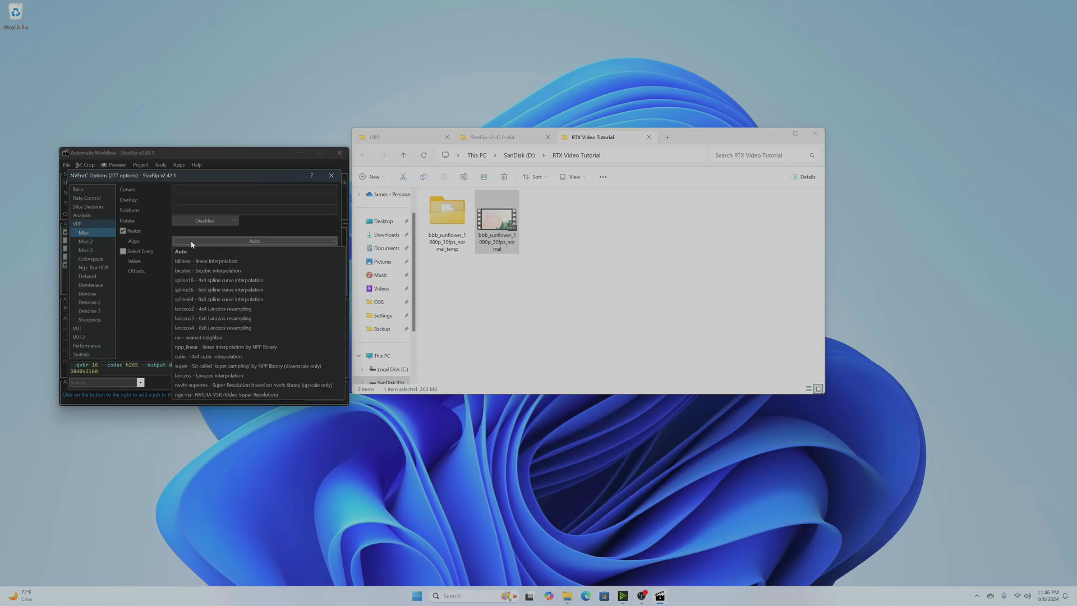
click(209, 395)
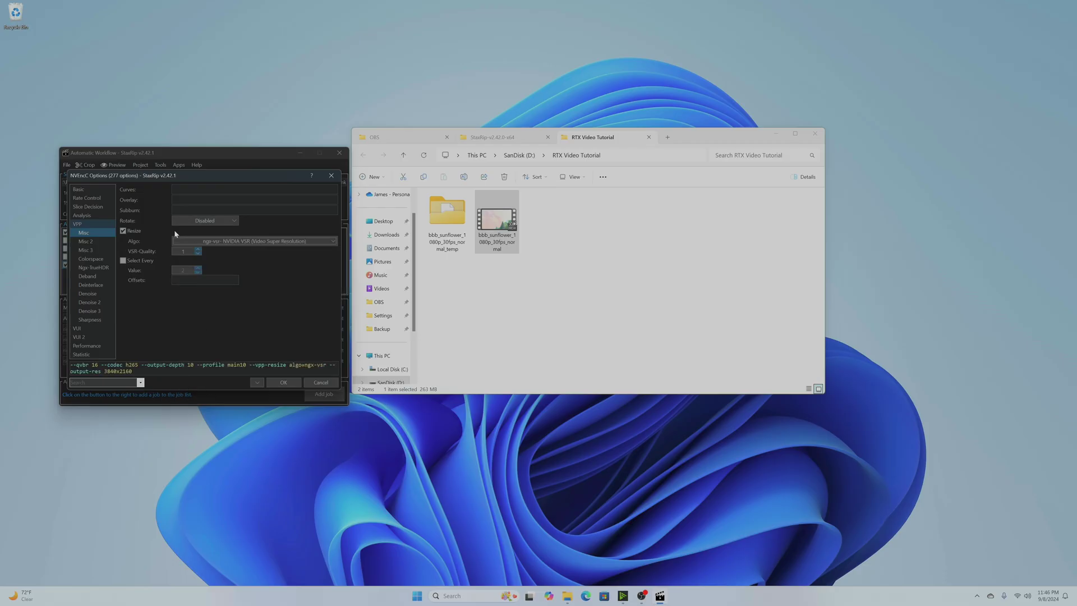
click(199, 250)
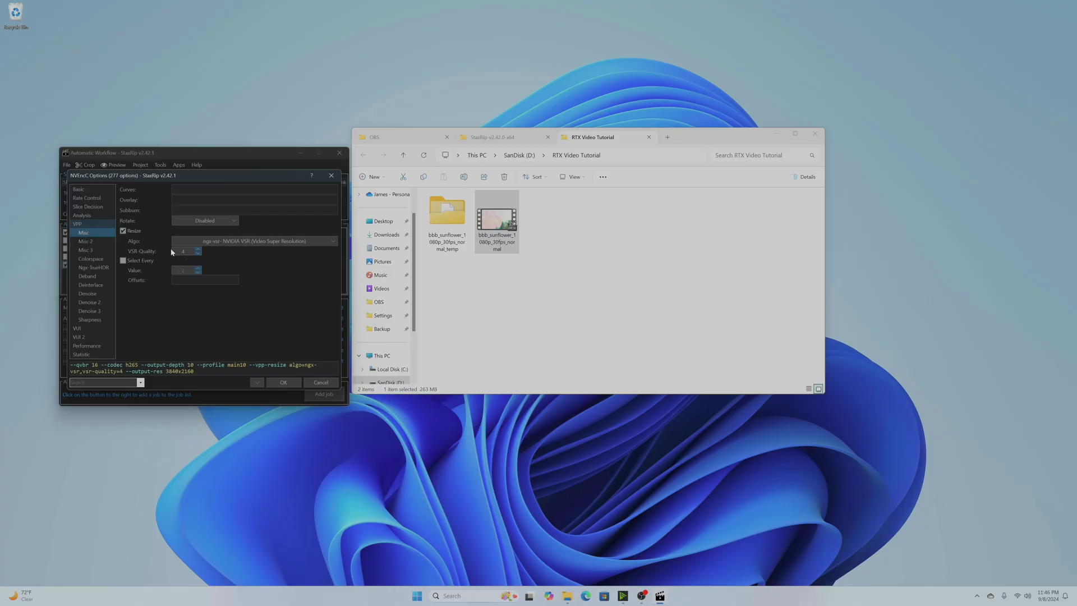
click(86, 267)
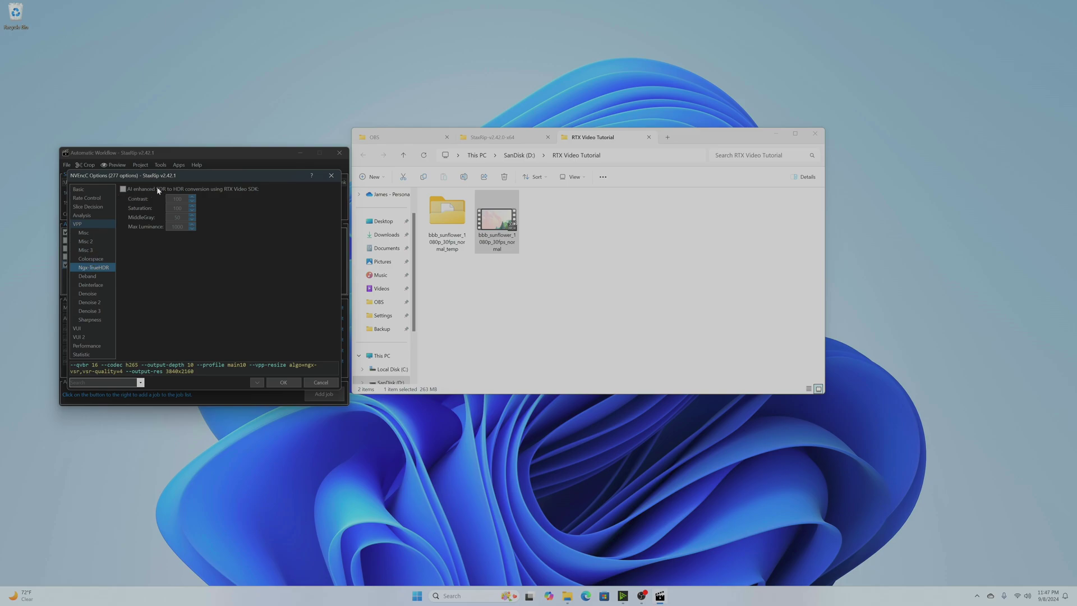
click(188, 189)
Step: Set the VUI colormatrix to BT 2020 NC, colorprim to BT 2020 and transfer to SMPTE 2084
click(79, 337)
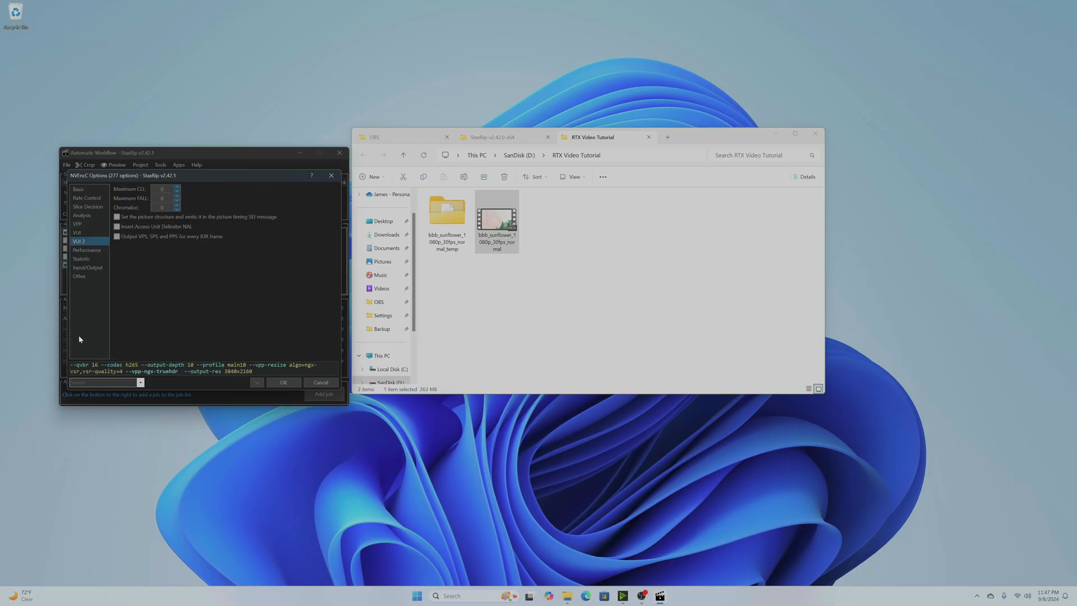
click(78, 232)
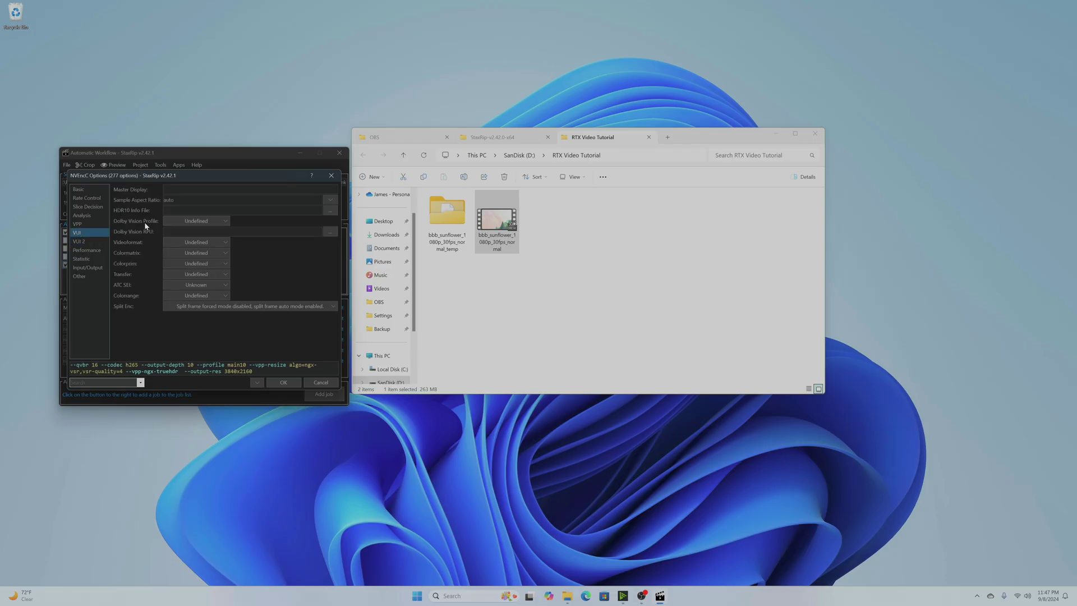
click(183, 253)
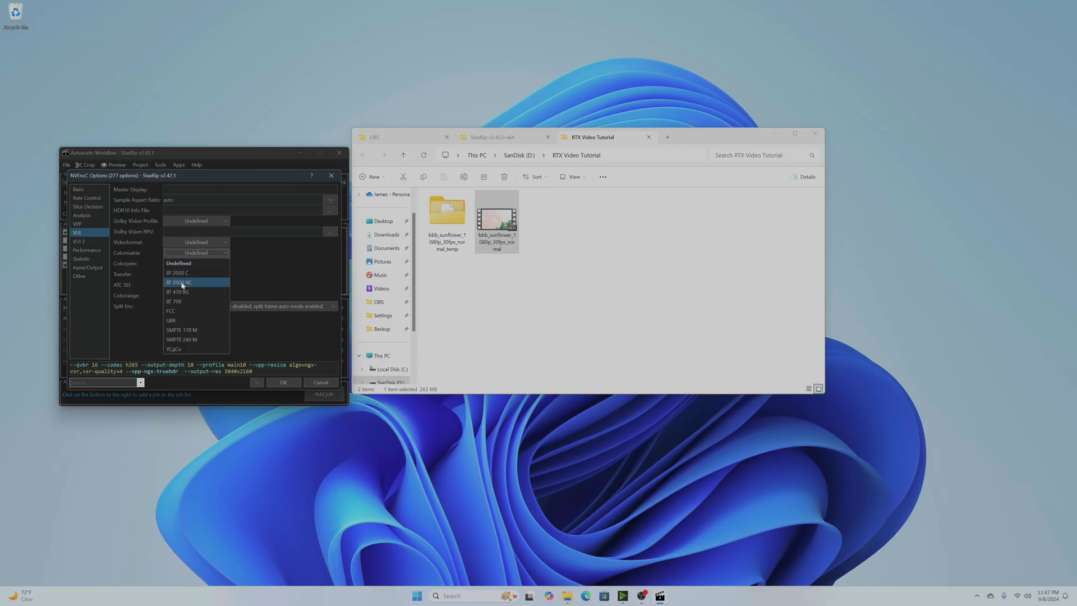
click(180, 283)
click(178, 264)
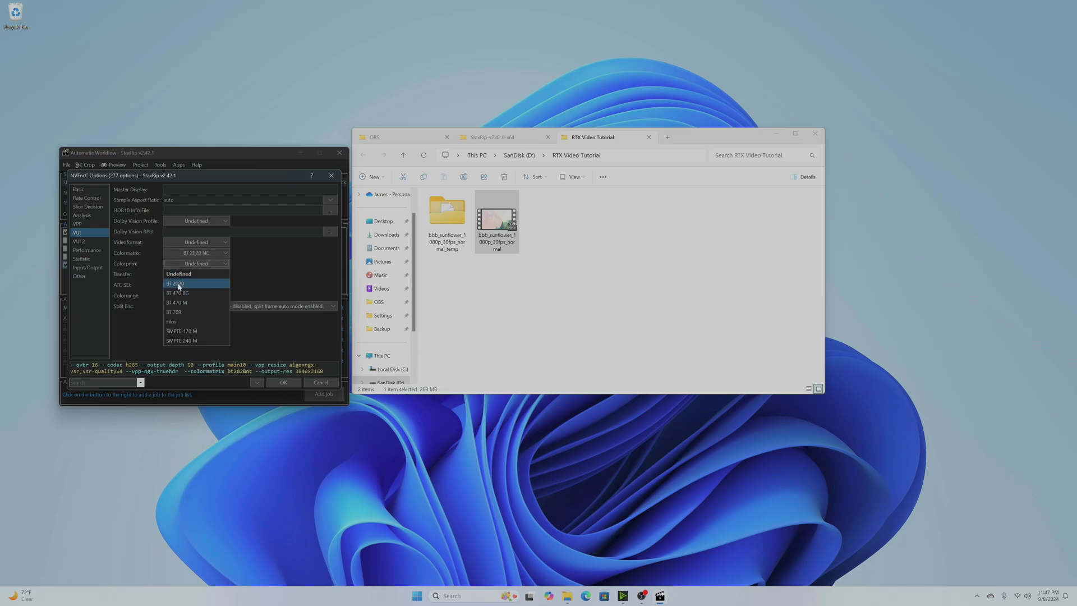
click(179, 284)
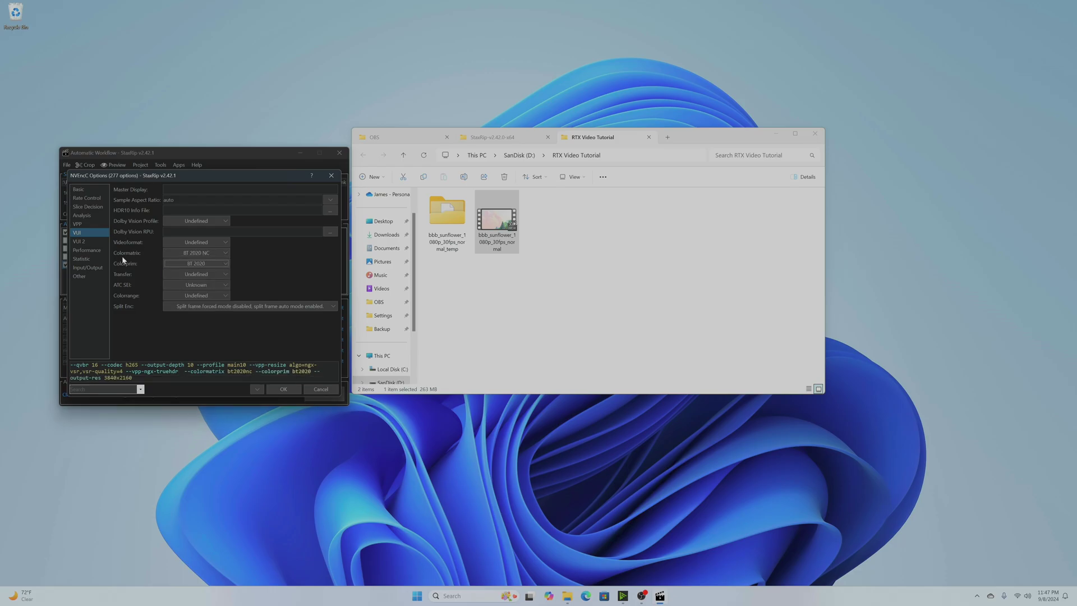
click(188, 274)
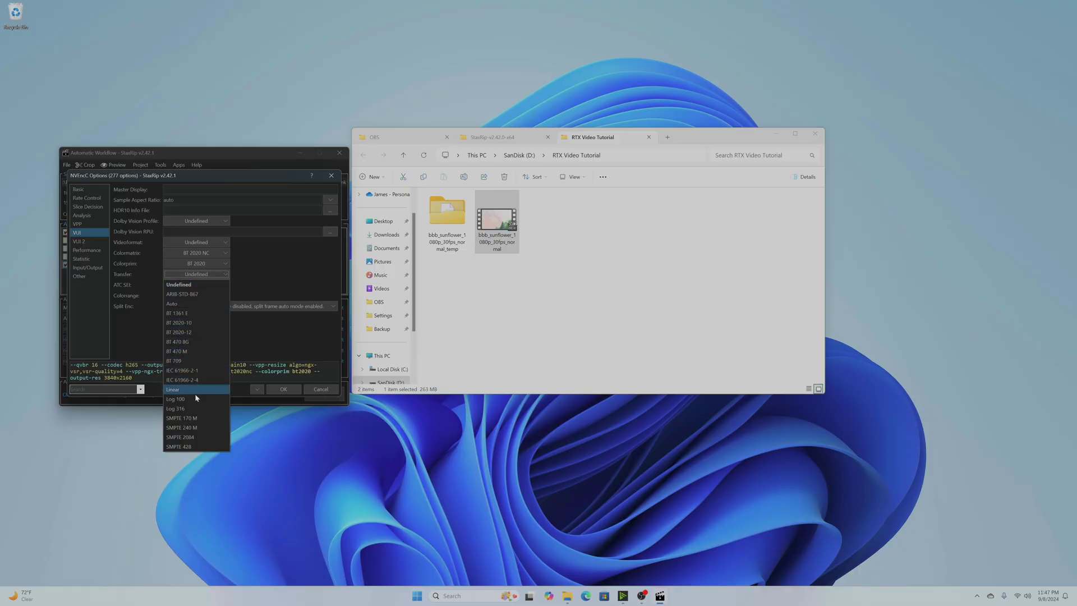
click(182, 437)
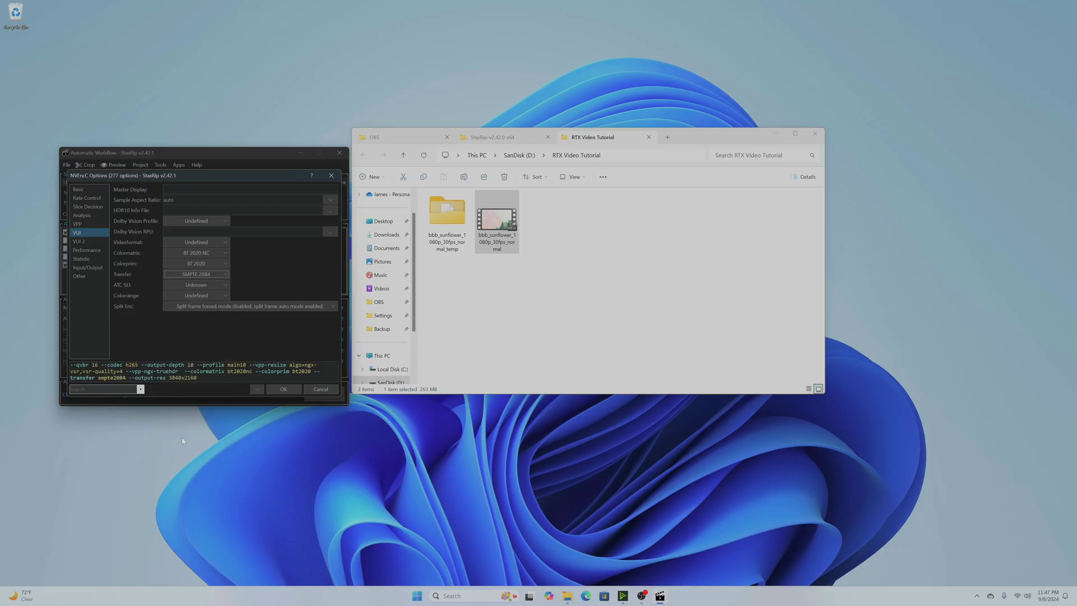
Step: Set the encoder's input decoder to ffmpeg (DXVA2)
click(85, 269)
click(187, 190)
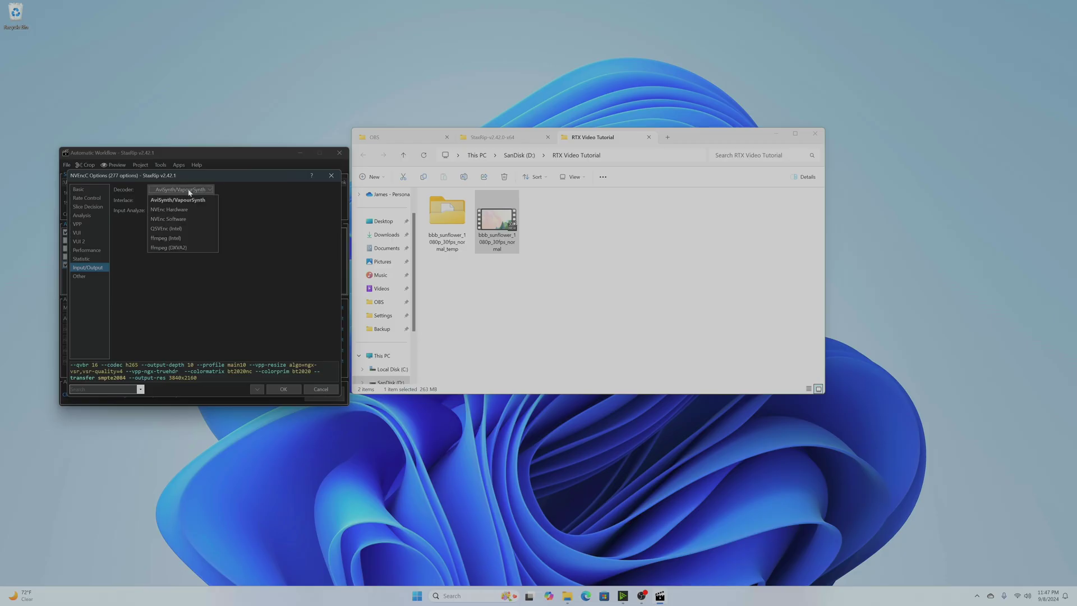
click(172, 249)
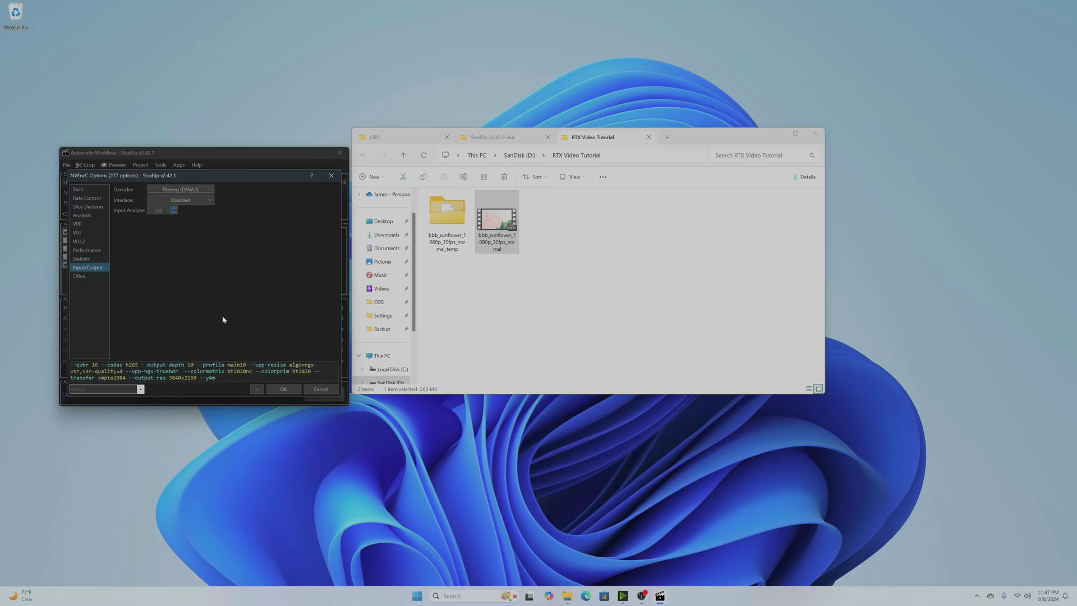
Step: Apply the encoder options and set the first audio track, the MP3 stream, to Copy/Mux
click(282, 389)
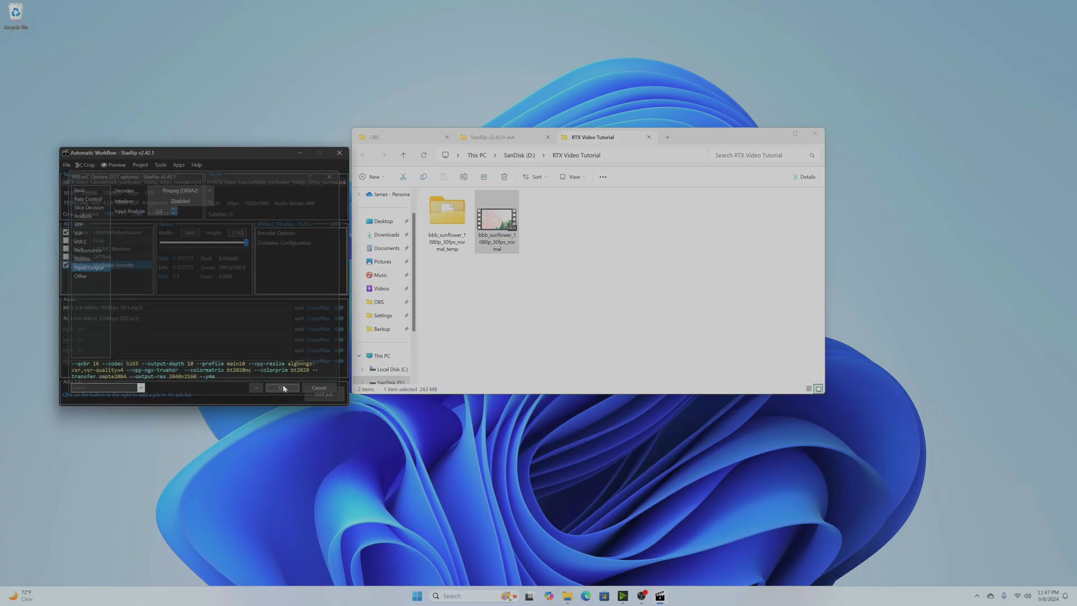
click(318, 307)
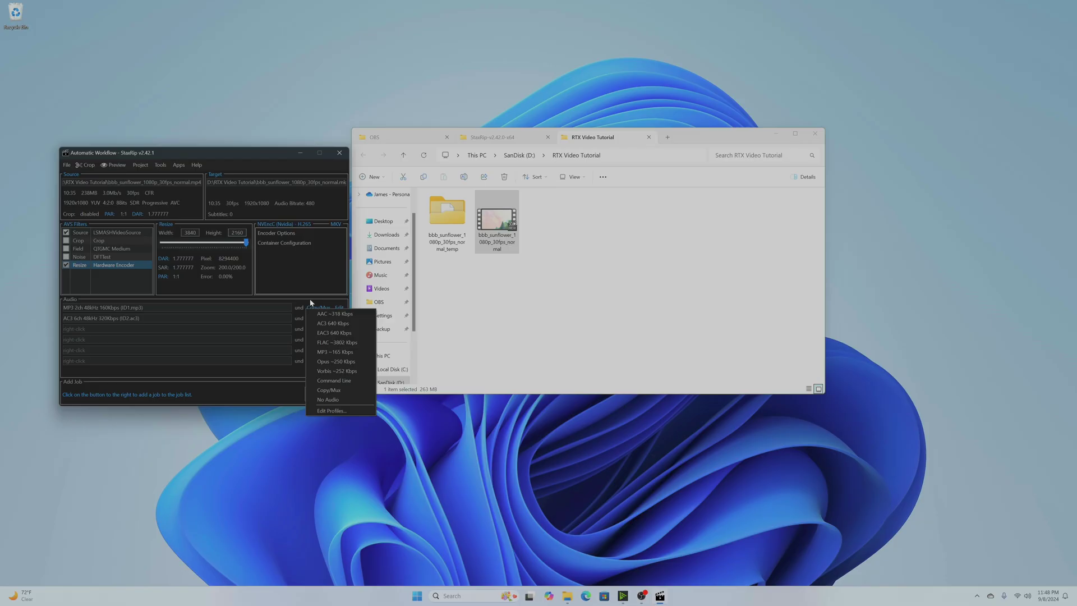
click(329, 391)
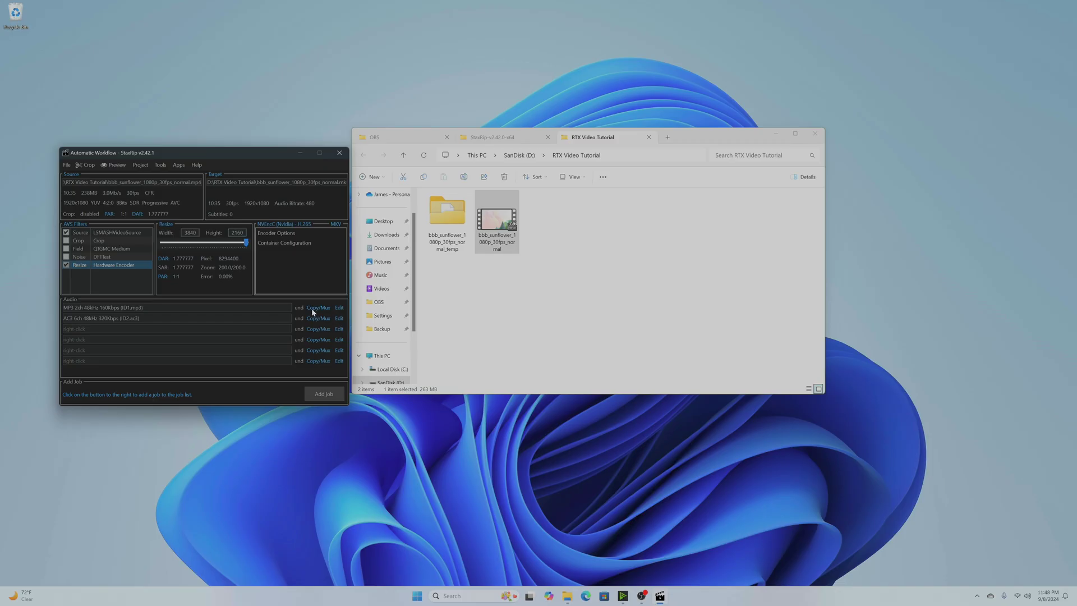
Step: Add the project to the job list and start encoding it, with the processing window enlarged to show the full log
click(318, 396)
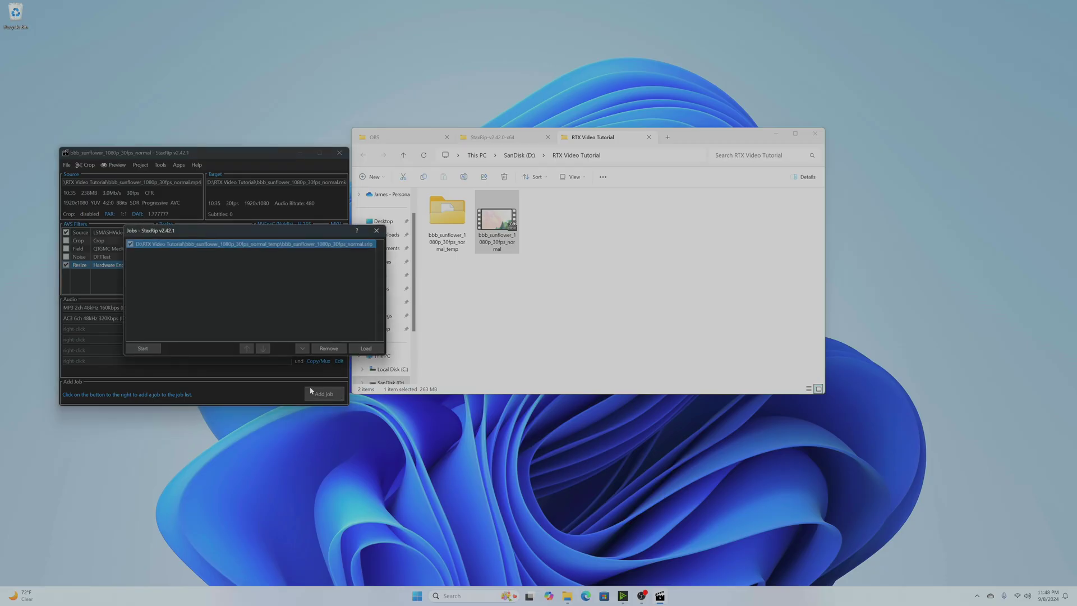
click(151, 350)
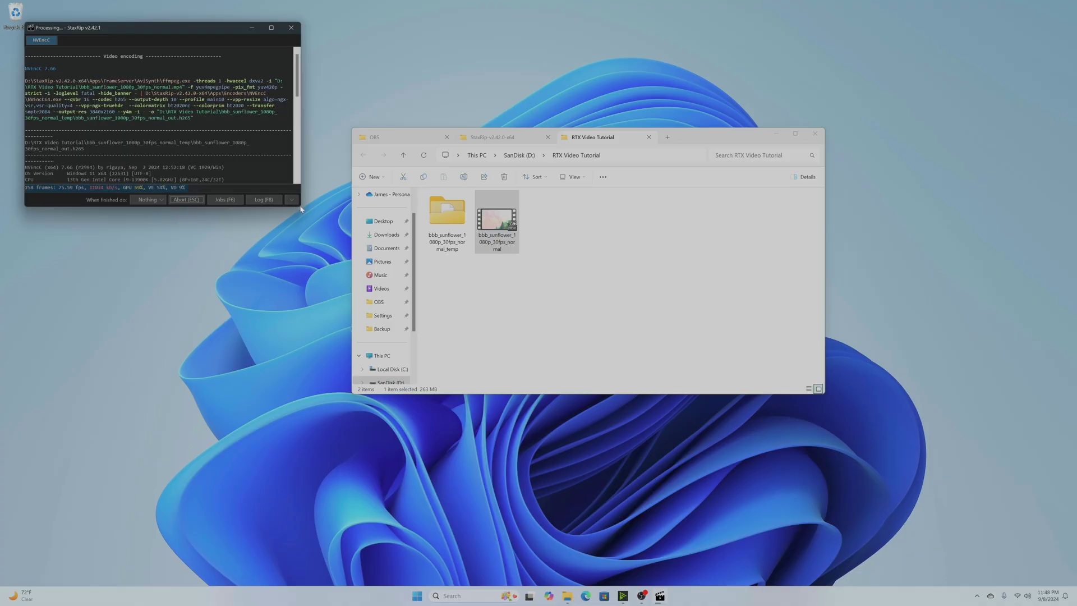
drag(302, 209, 375, 451)
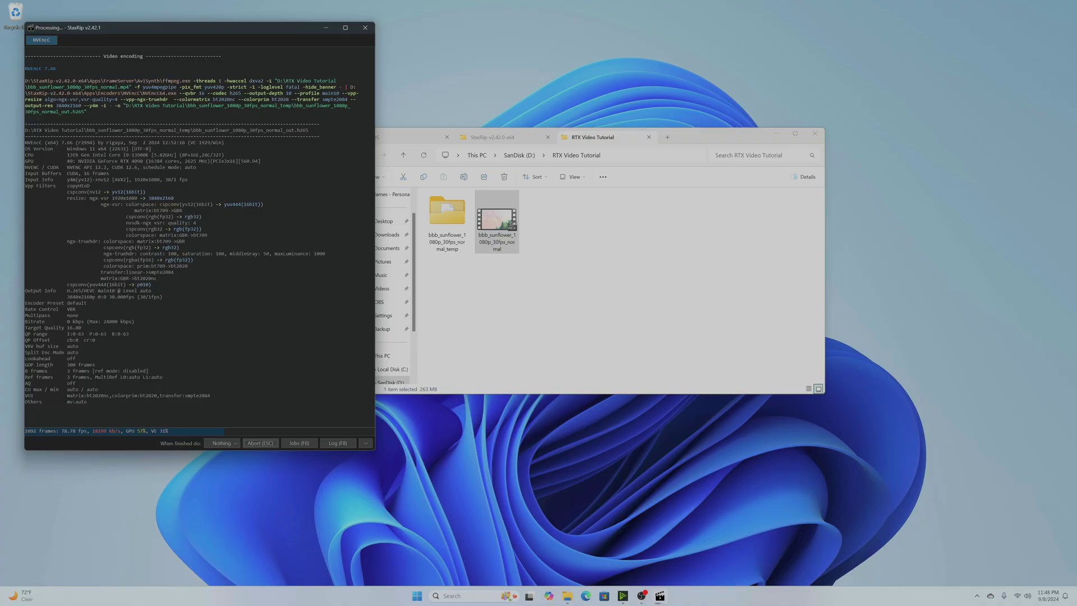
double_click(162, 272)
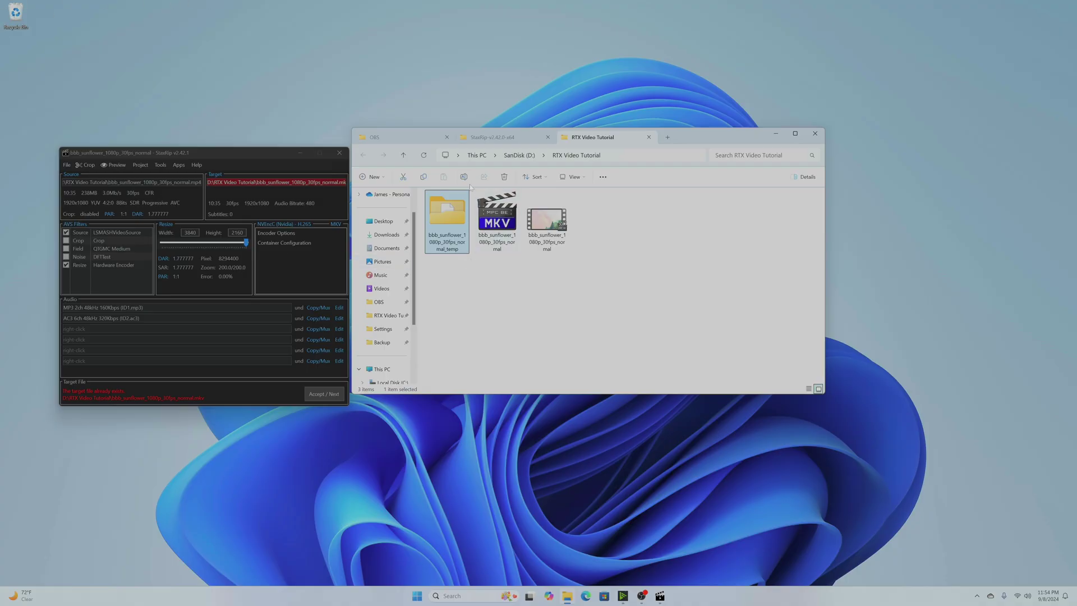
Step: Open the encoded bbb_sunflower_1080p_30fps_normal MKV file in MPC-BE, maximize the player and pause playback
mouse_move(493, 219)
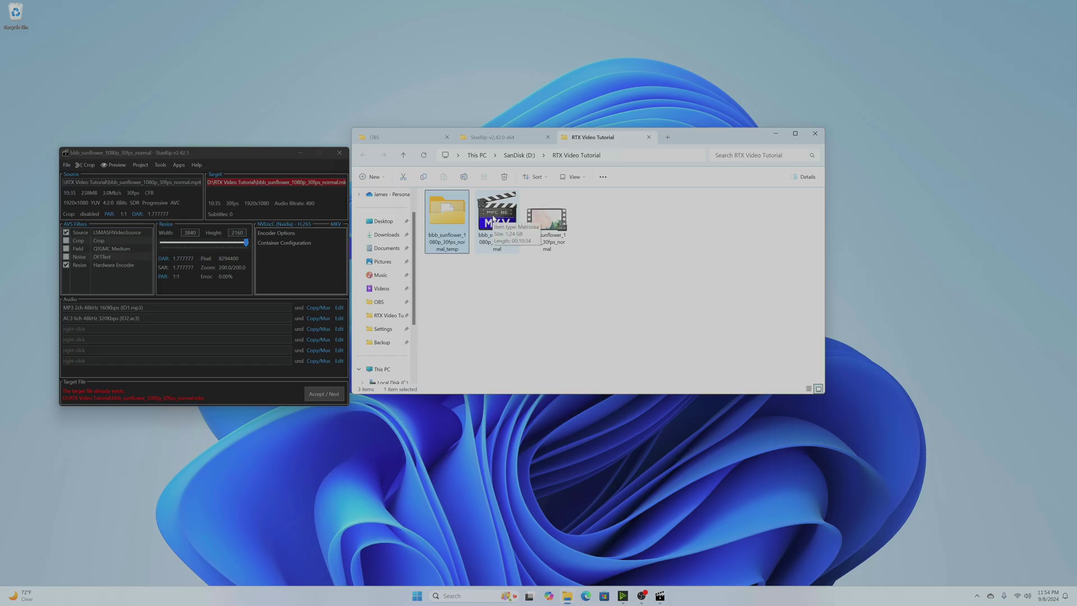
double_click(493, 220)
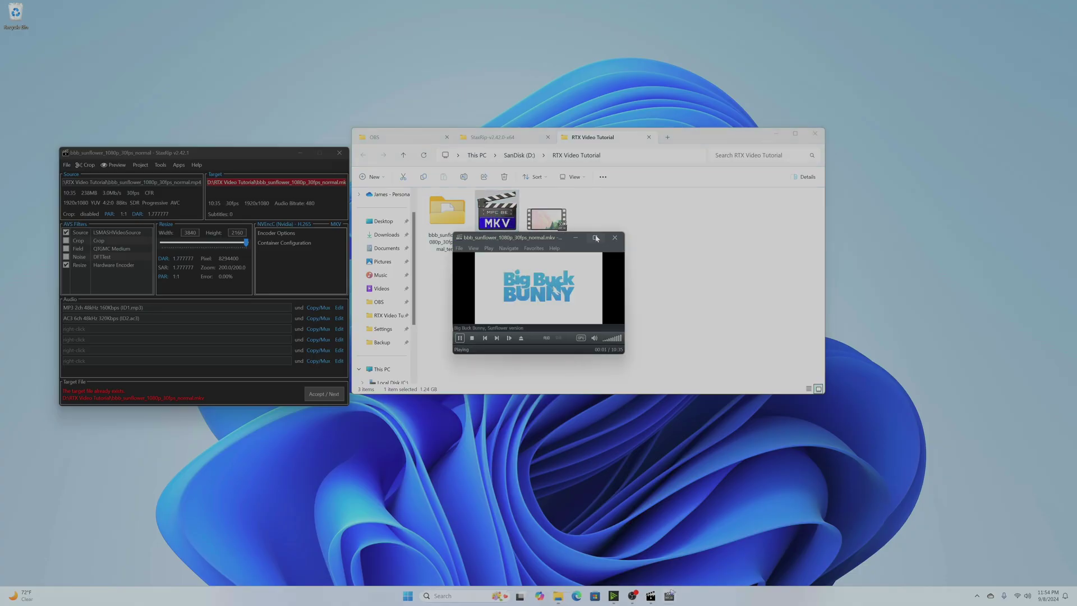
click(594, 237)
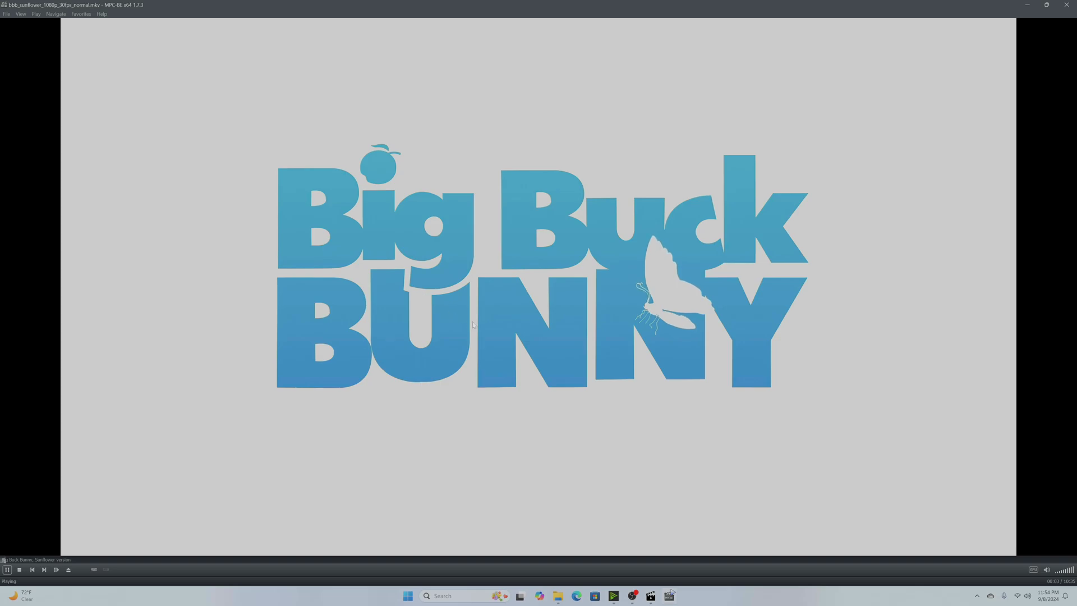
click(443, 314)
Step: Examine the video's MediaInfo properties for its resolution, bit depth, color primaries and transfer characteristics
right_click(473, 307)
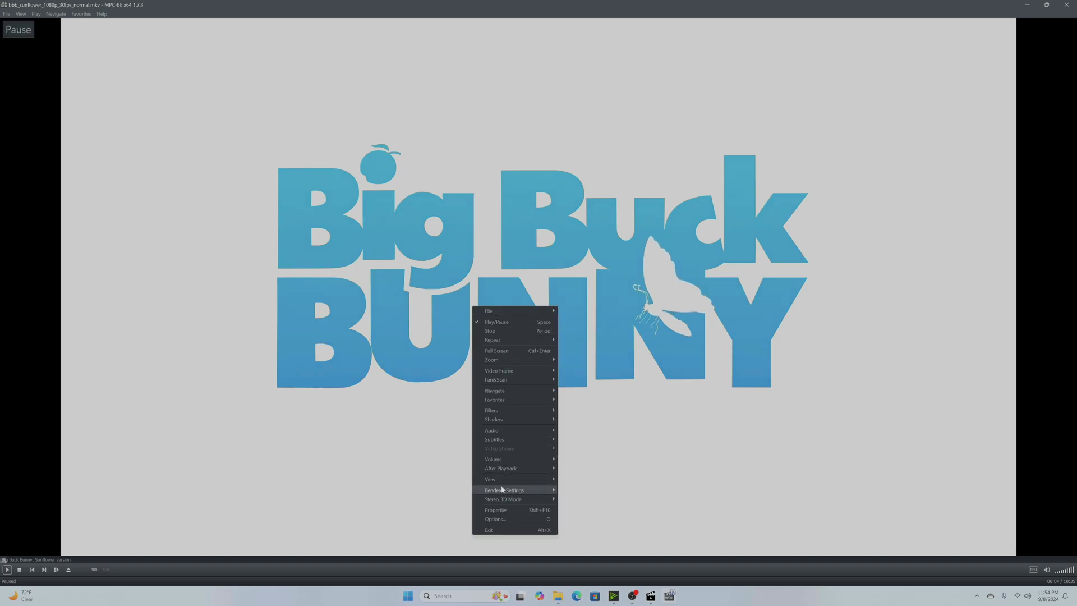
click(505, 510)
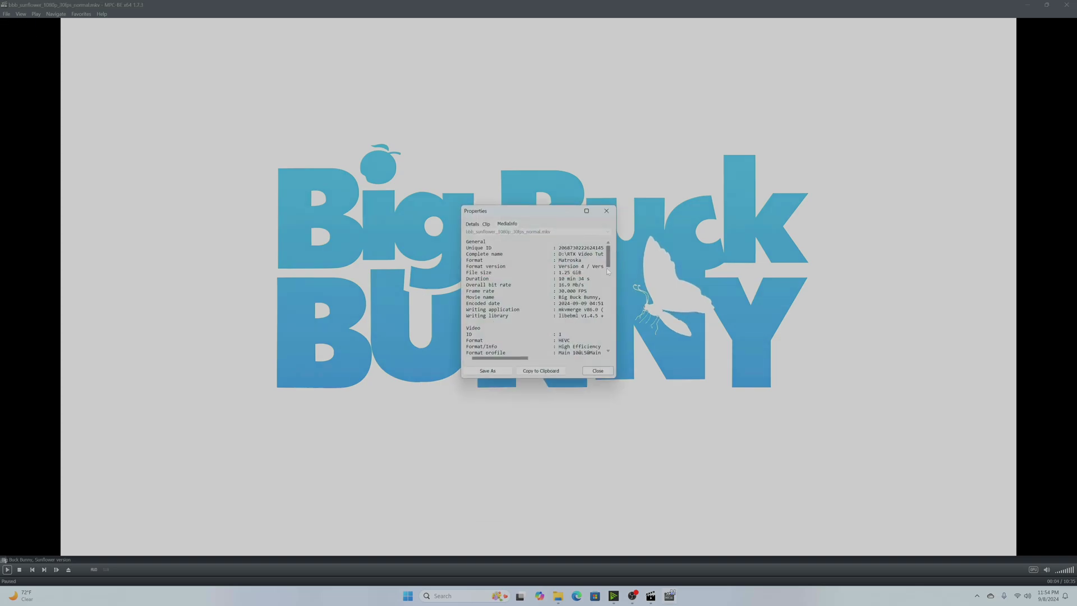
scroll(539, 297, down, 3)
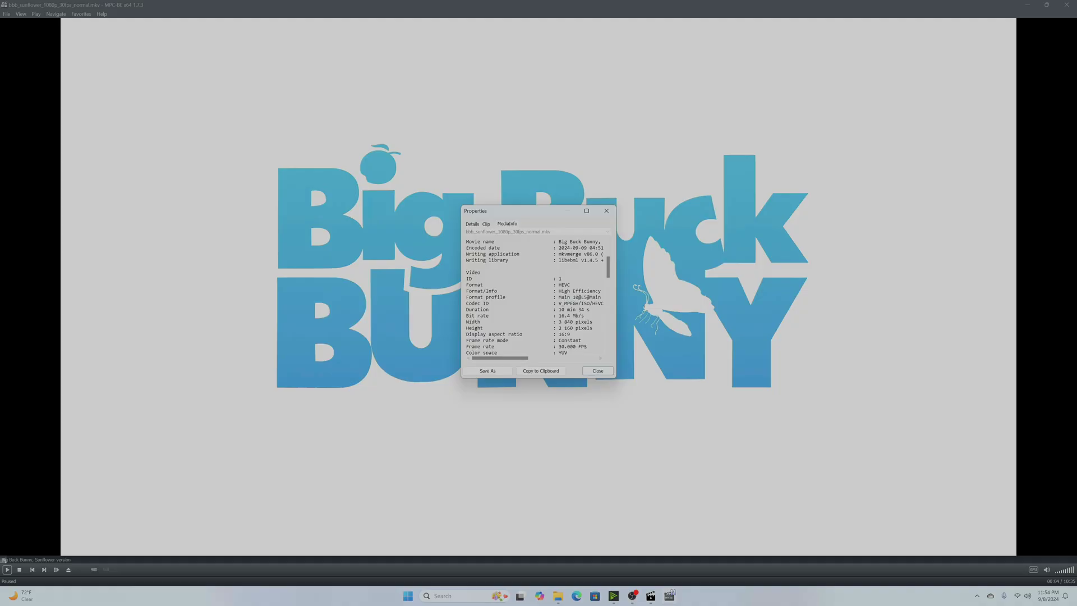
scroll(535, 297, down, 1)
scroll(535, 298, down, 2)
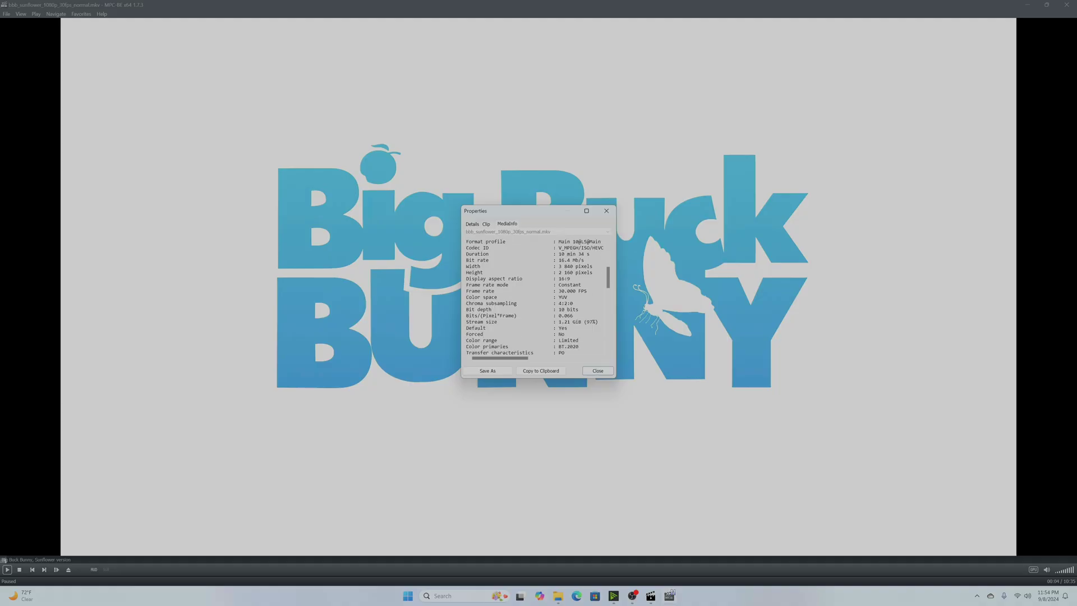
drag(561, 309, 573, 315)
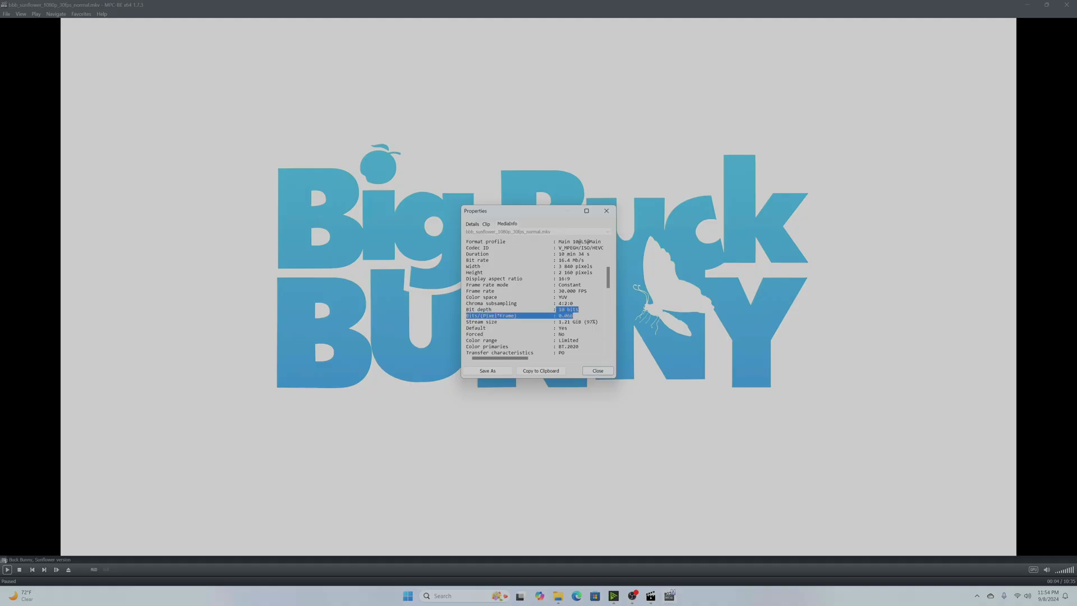
scroll(574, 315, down, 2)
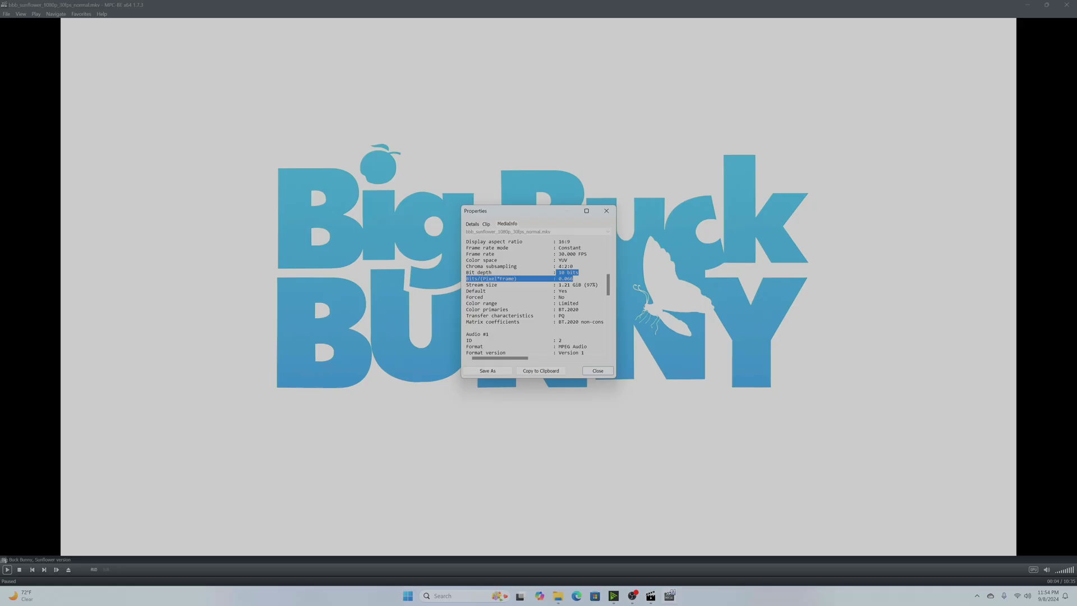
drag(558, 309, 561, 315)
click(564, 316)
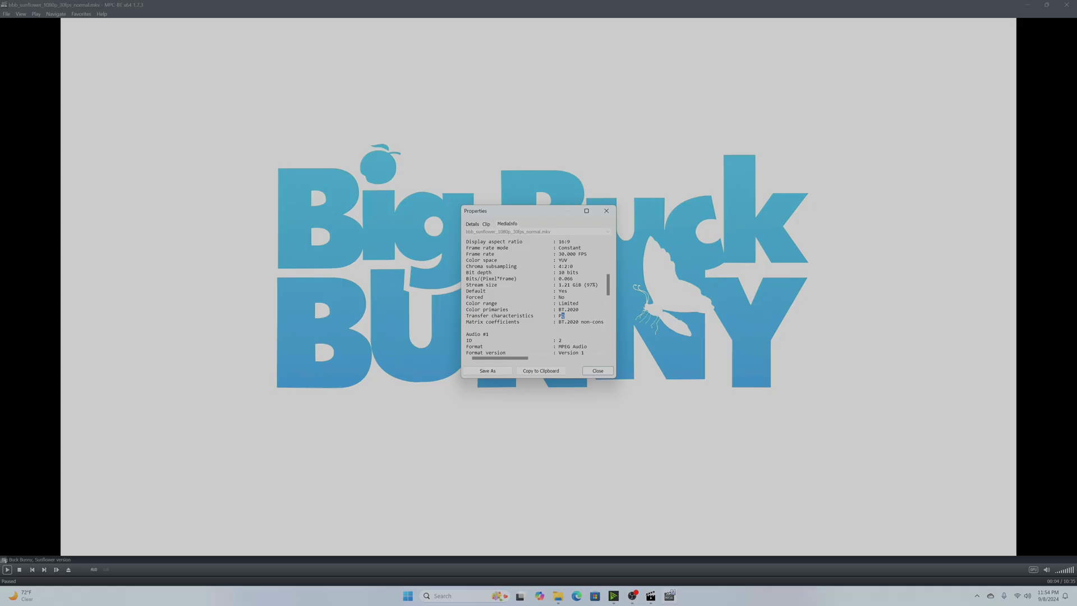
click(607, 210)
Step: Play the encoded video from about 00:44 to check its picture, and close the player
click(274, 445)
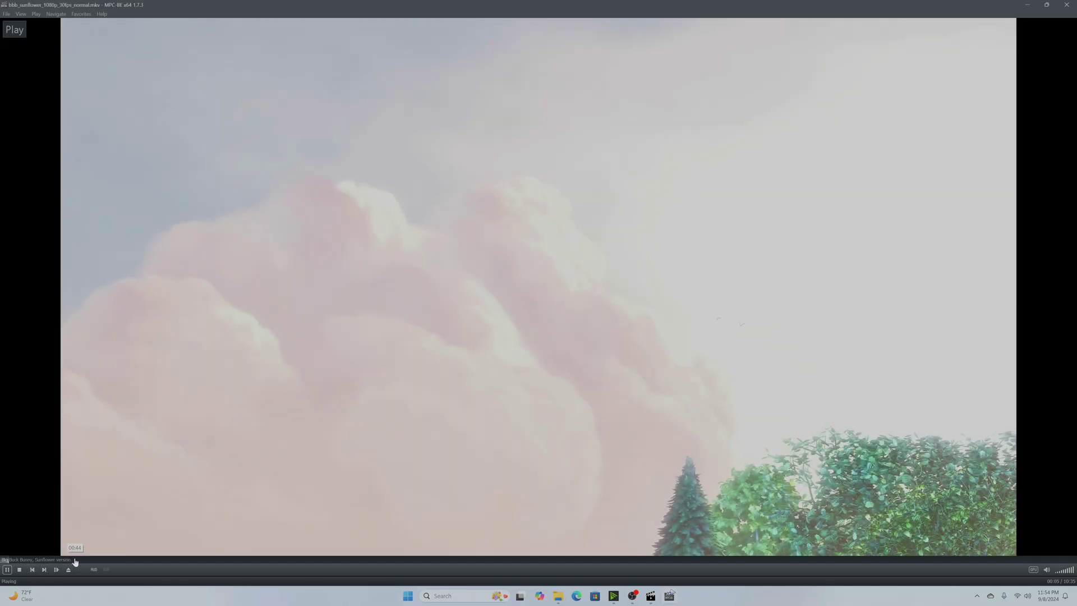
click(74, 560)
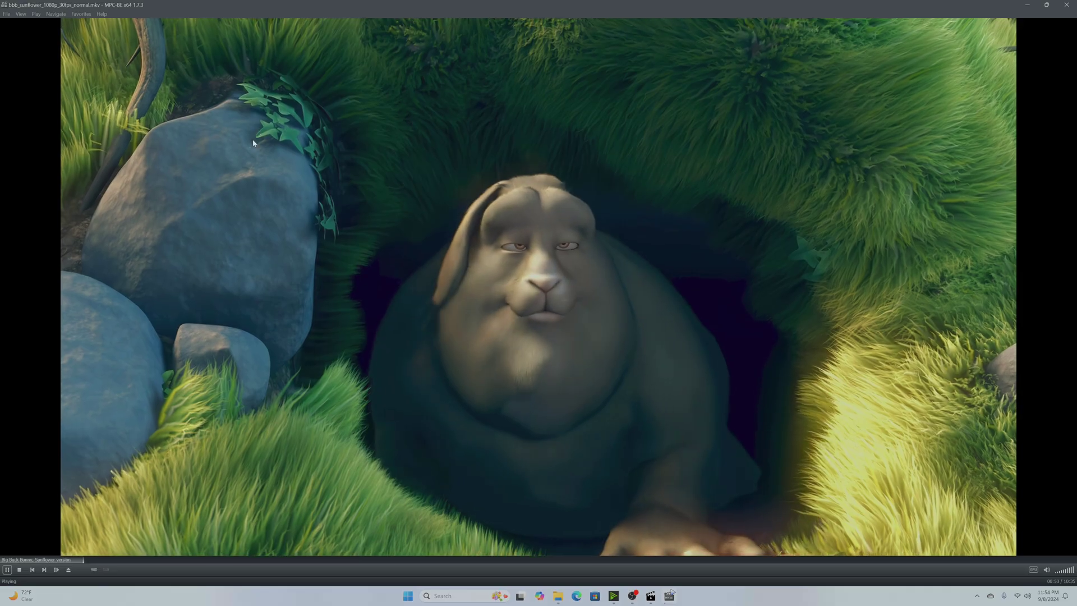
click(615, 322)
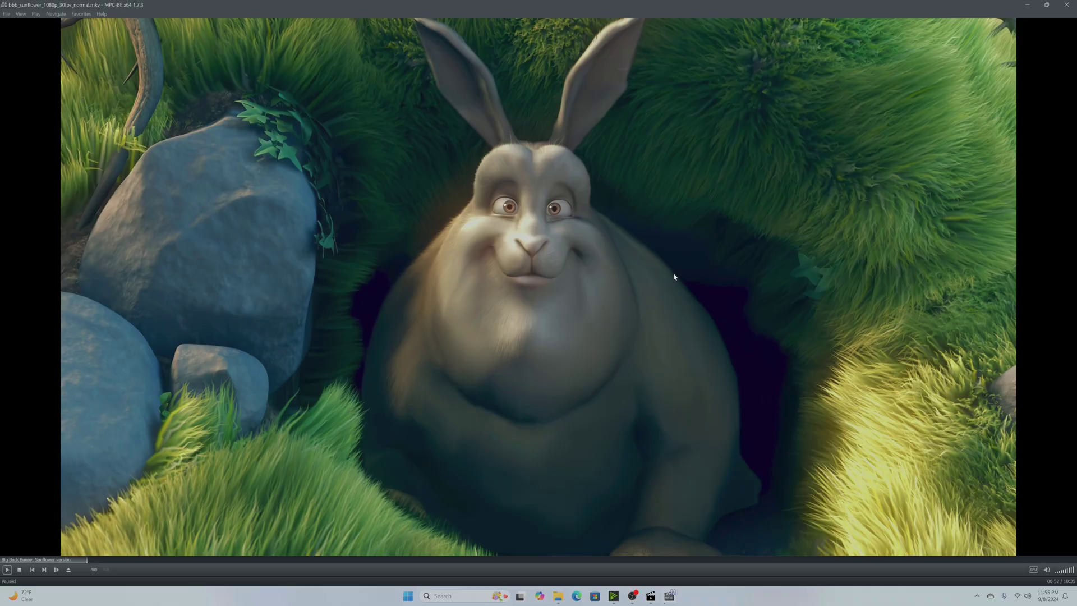
click(1066, 4)
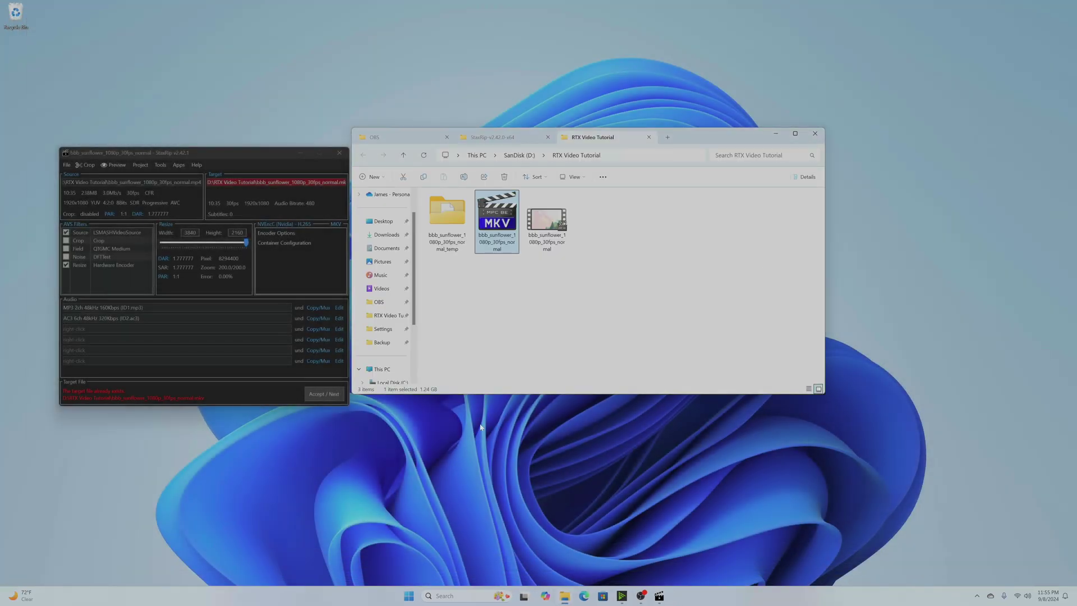